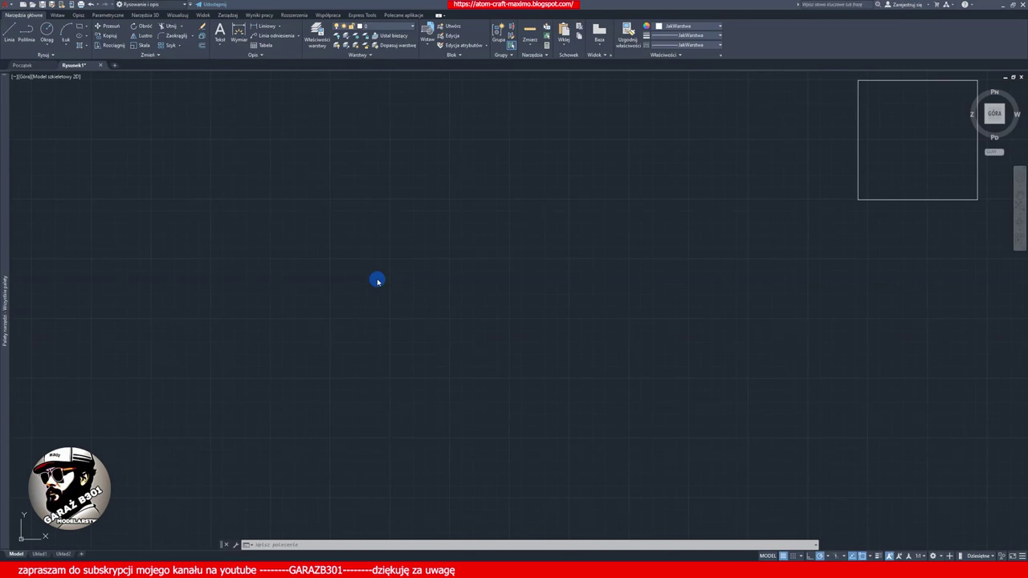
Step: Confirm the Jednostki settings: decimal lengths at 0.00, decimal degrees, centimetre insertion scale
{"action": "left_click", "coordinate": [13, 6]}
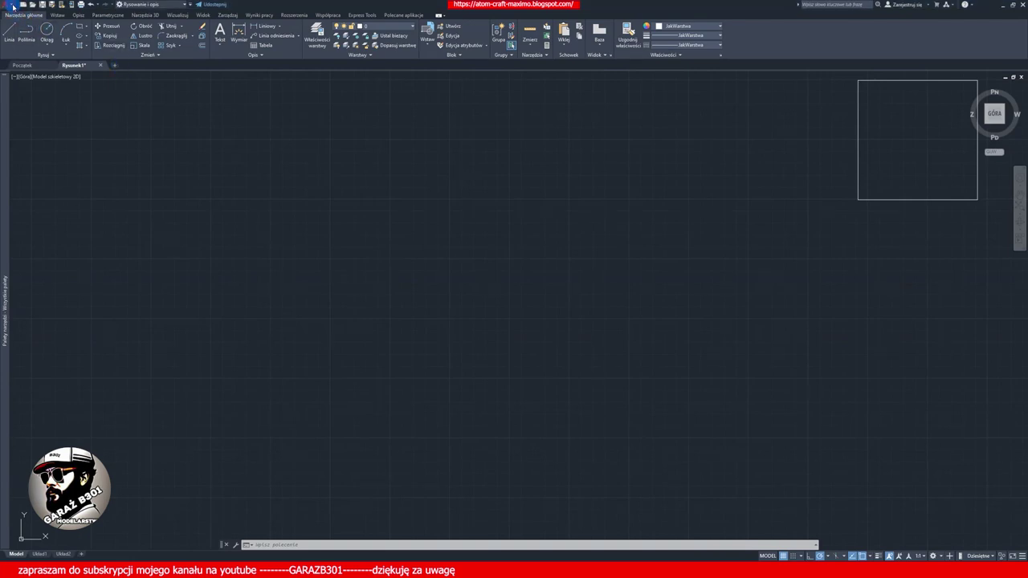
{"action": "left_click", "coordinate": [13, 6]}
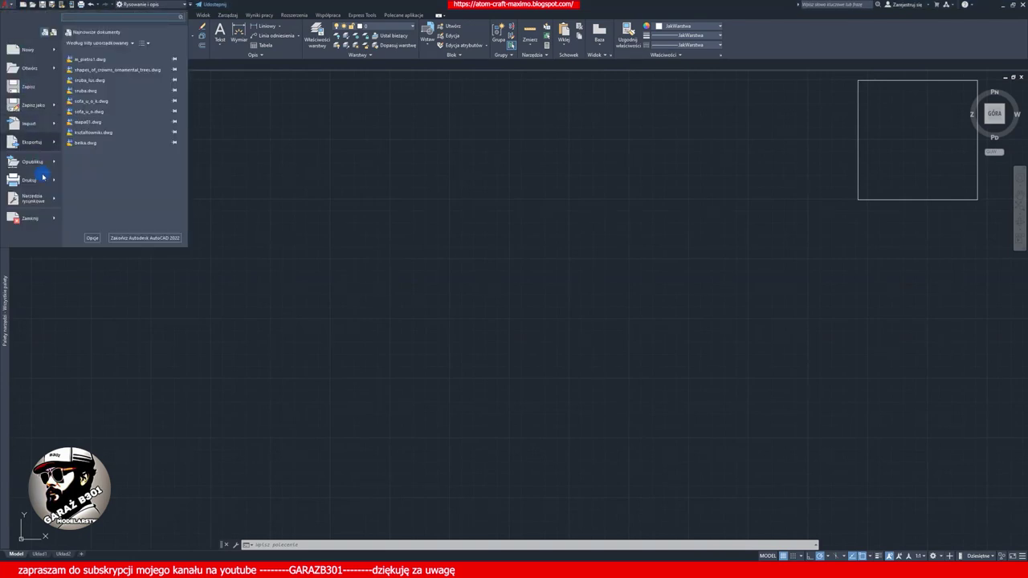
{"action": "key", "text": "ctrl+0"}
{"action": "key", "text": "ctrl+0"}
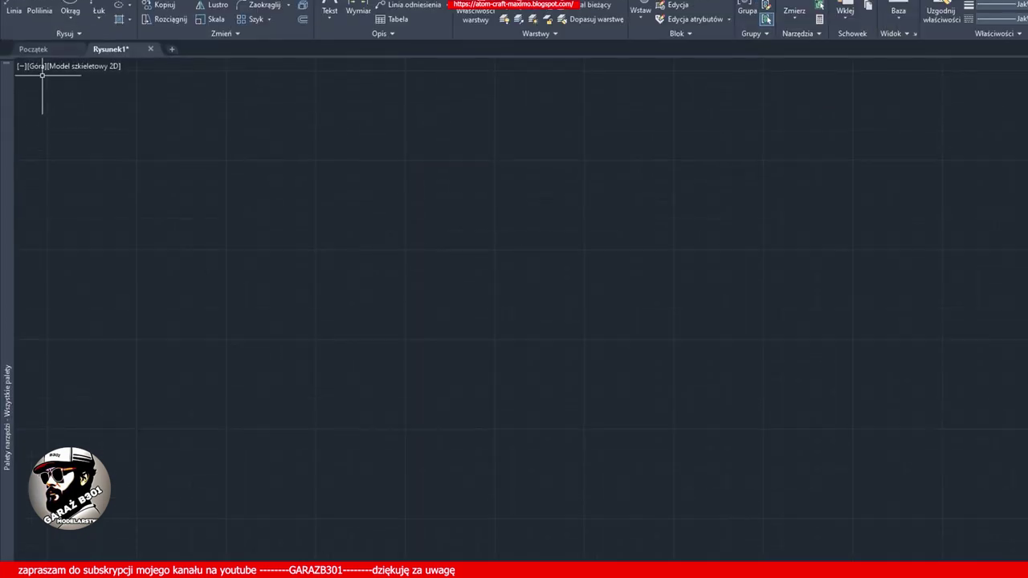
{"action": "left_click", "coordinate": [24, 11]}
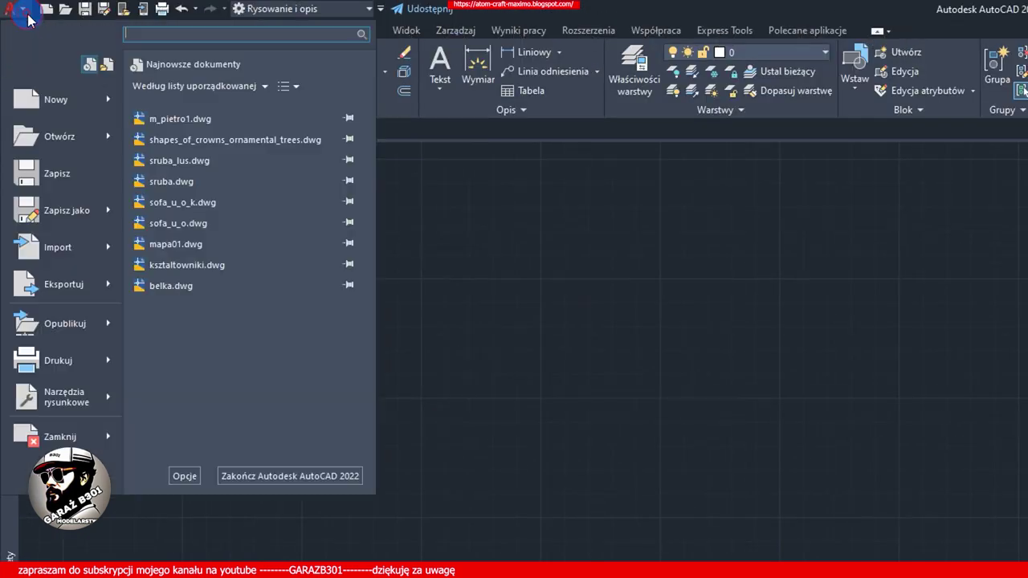
{"action": "mouse_move", "coordinate": [66, 397]}
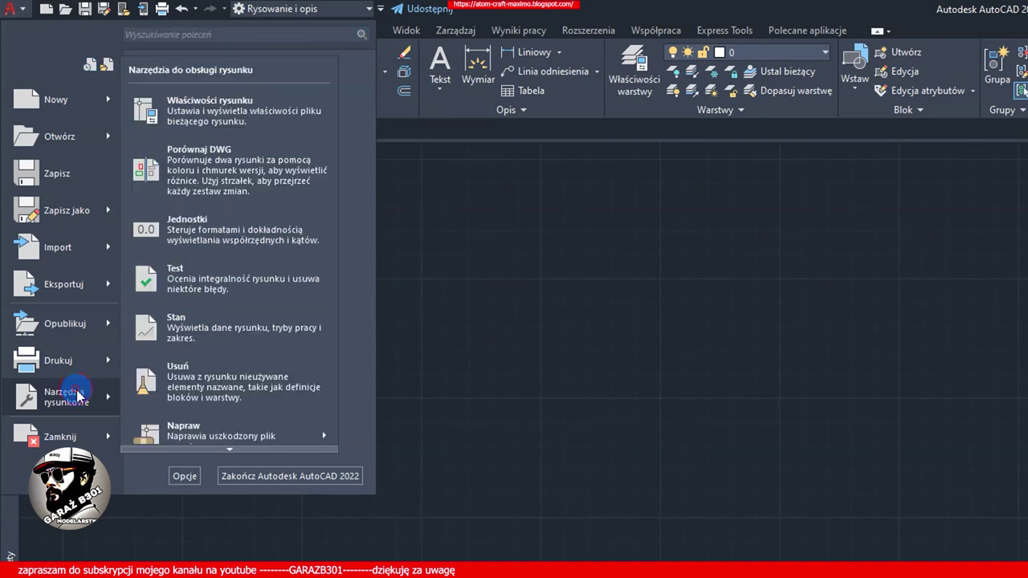
{"action": "left_click", "coordinate": [183, 235]}
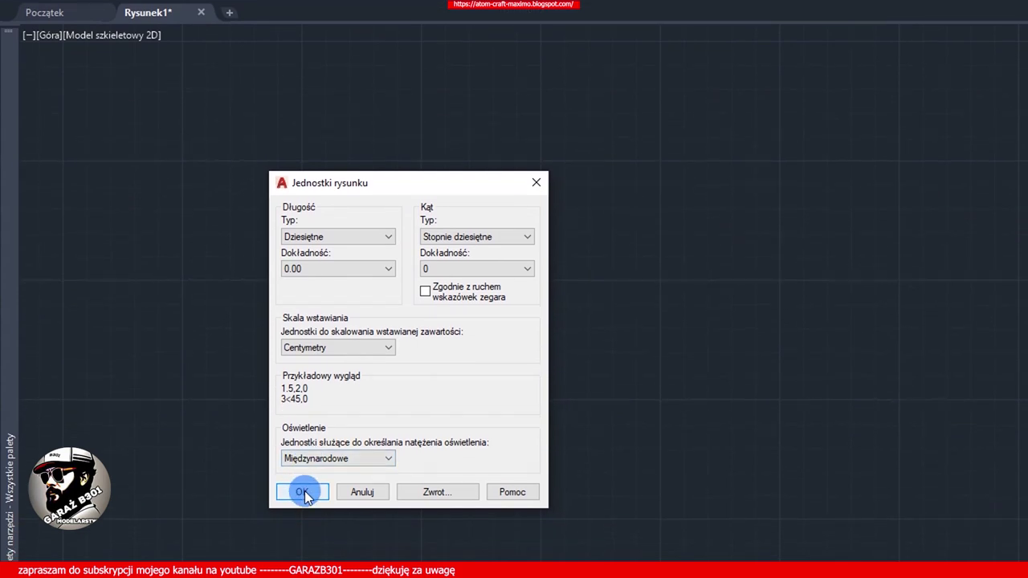
{"action": "left_click", "coordinate": [304, 490]}
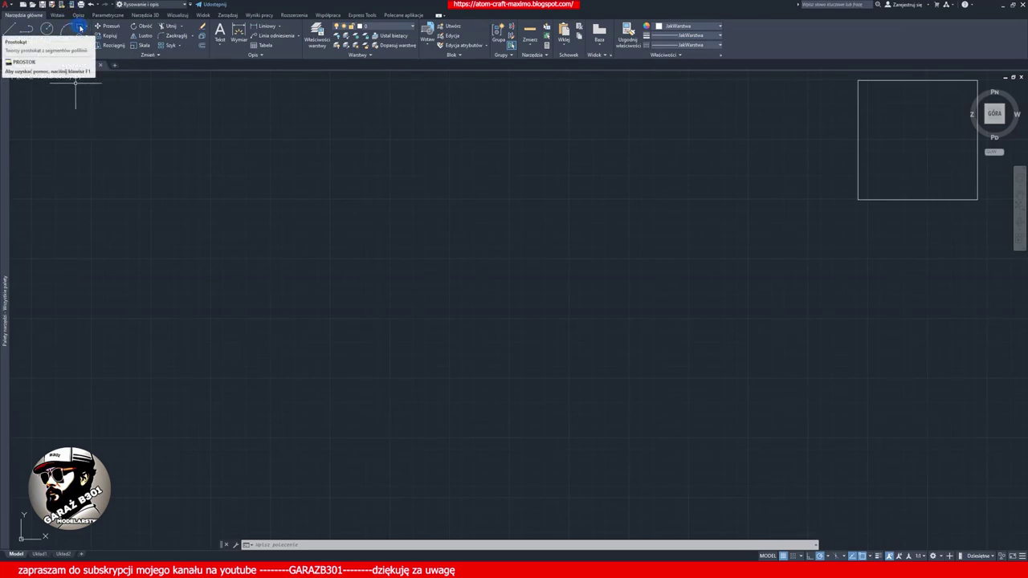
Step: Draw a rectangle 200 wide and 400 tall
{"action": "left_click", "coordinate": [78, 26]}
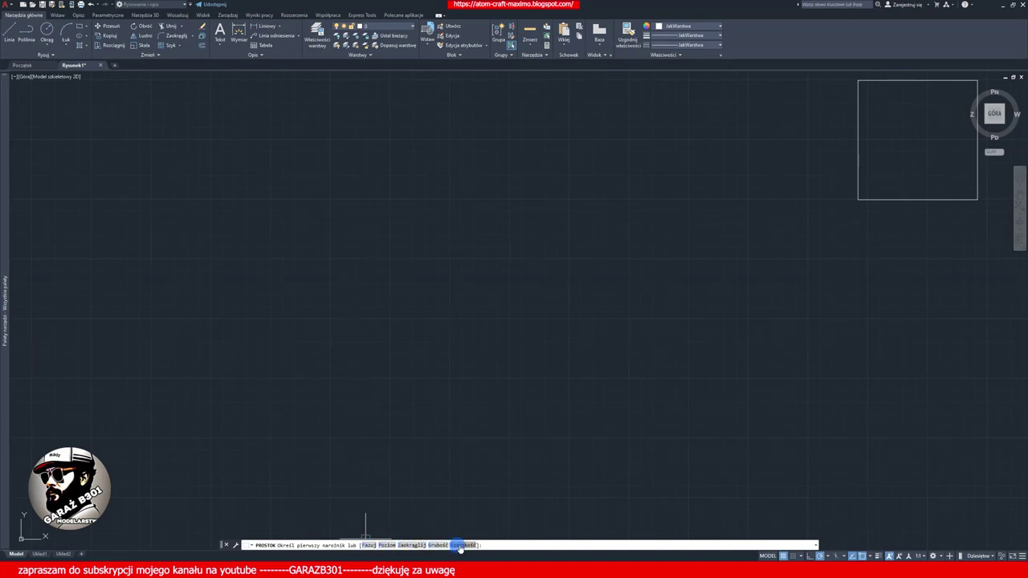
{"action": "left_click", "coordinate": [362, 546]}
{"action": "left_click", "coordinate": [271, 199]}
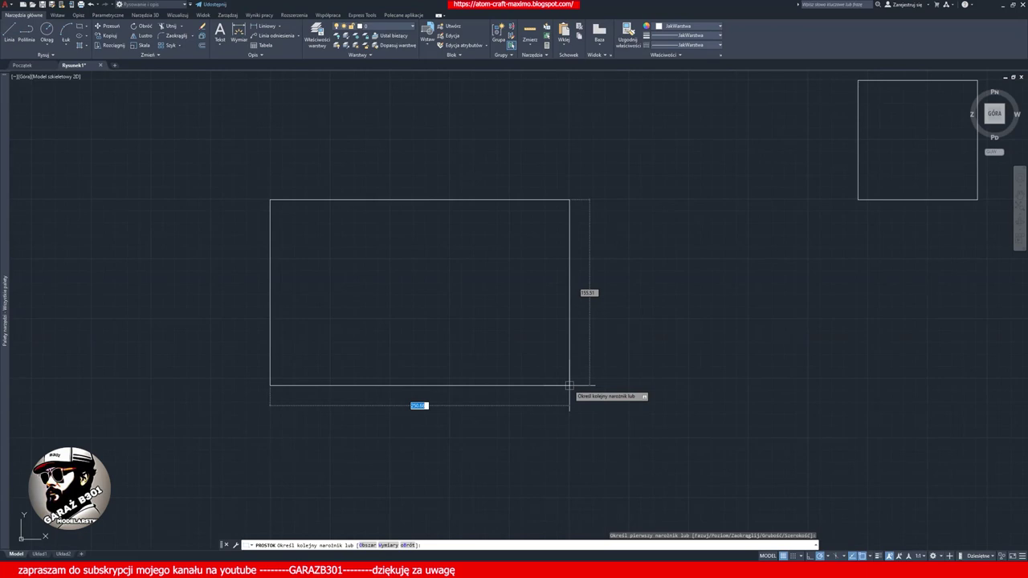
{"action": "type", "text": "200"}
{"action": "key", "text": "Tab"}
{"action": "type", "text": "40"}
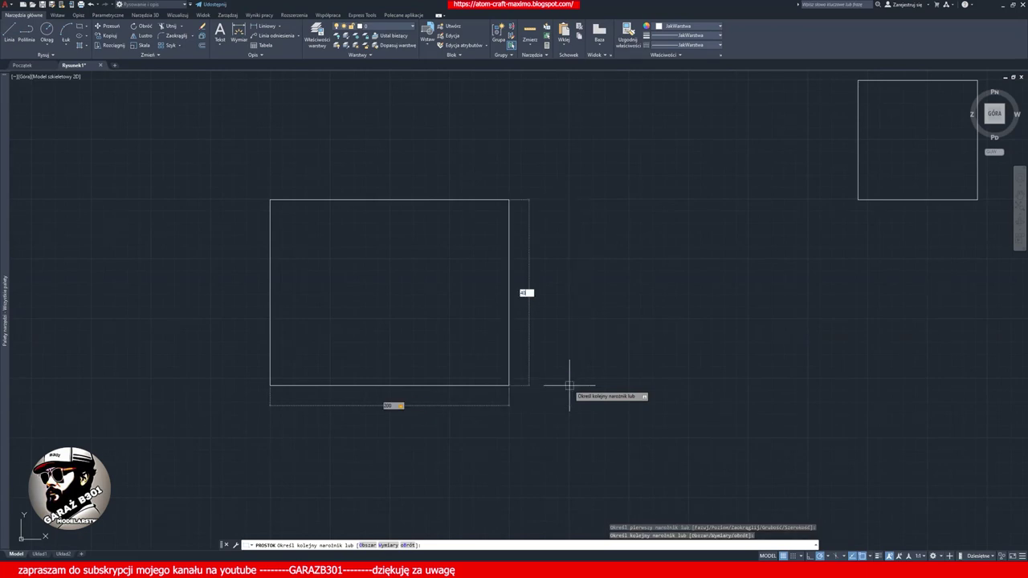
{"action": "type", "text": "0"}
{"action": "key", "text": "Return"}
Step: Delete the small stray square beside the new rectangle
{"action": "scroll", "coordinate": [569, 386], "scroll_direction": "down", "scroll_amount": 5}
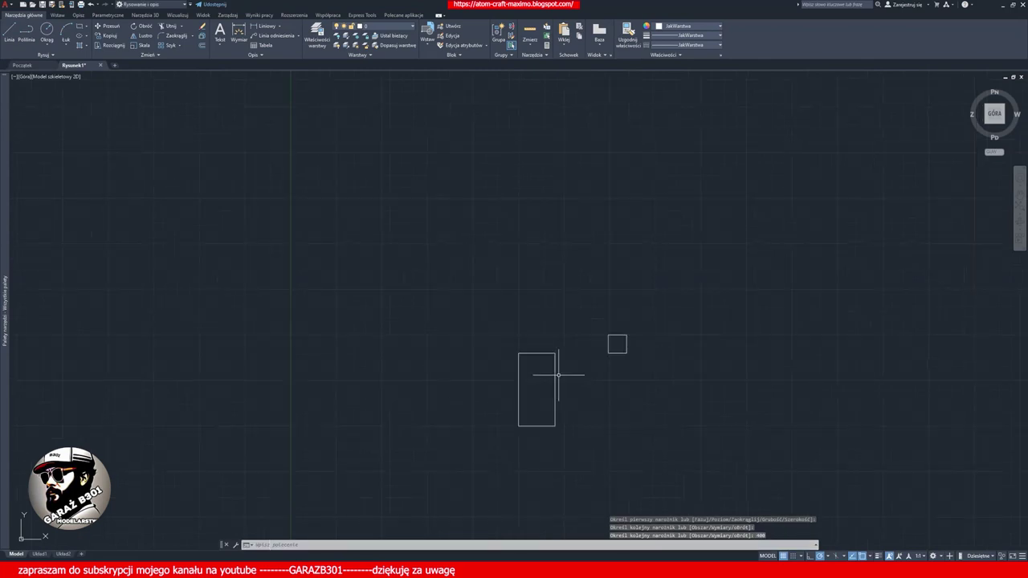
{"action": "middle_click_drag", "start_coordinate": [541, 390], "coordinate": [477, 258]}
{"action": "scroll", "coordinate": [477, 259], "scroll_direction": "up", "scroll_amount": 2}
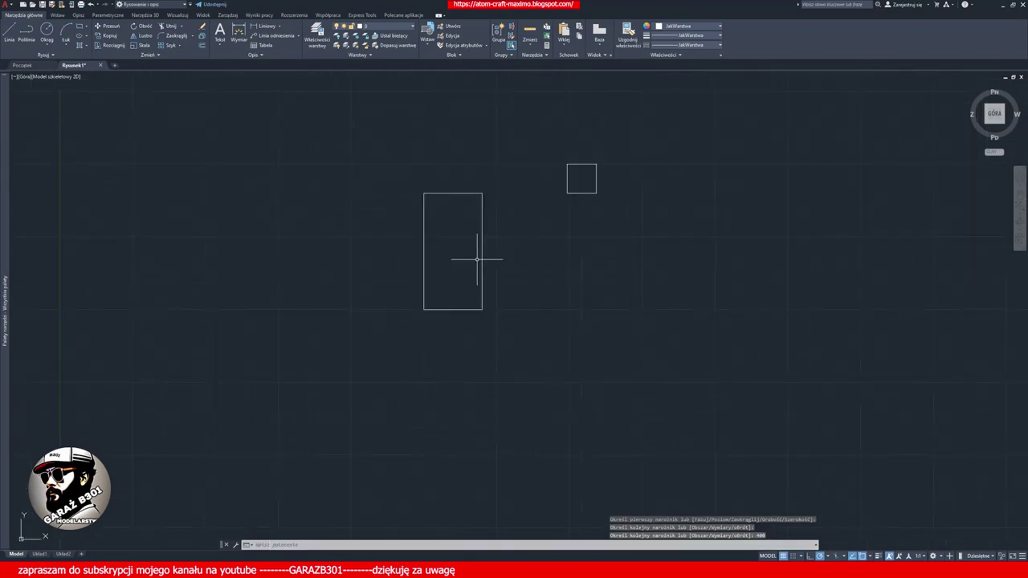
{"action": "left_click_drag", "start_coordinate": [621, 142], "coordinate": [530, 216]}
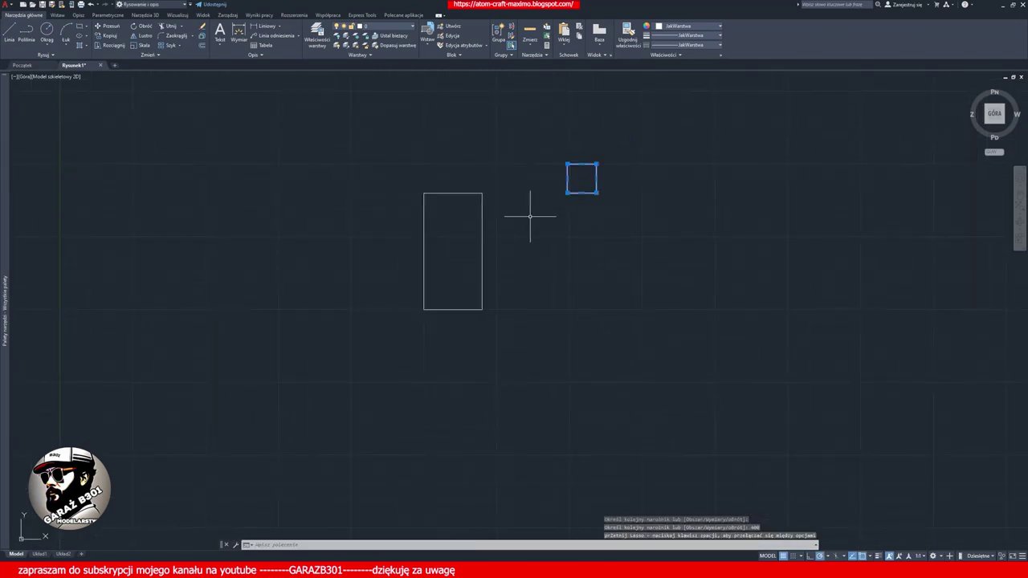
{"action": "key", "text": "Delete"}
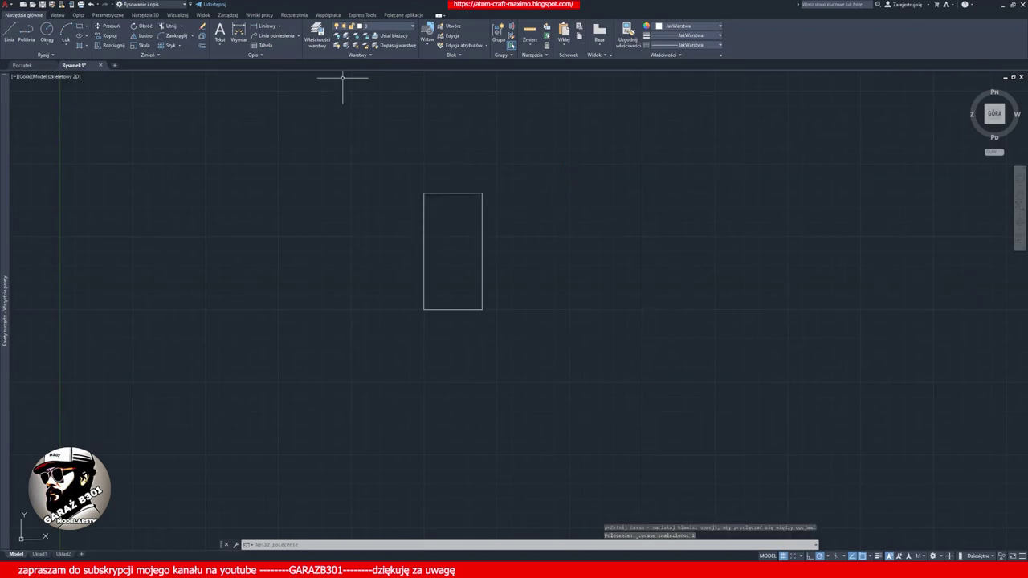
{"action": "left_click", "coordinate": [520, 40]}
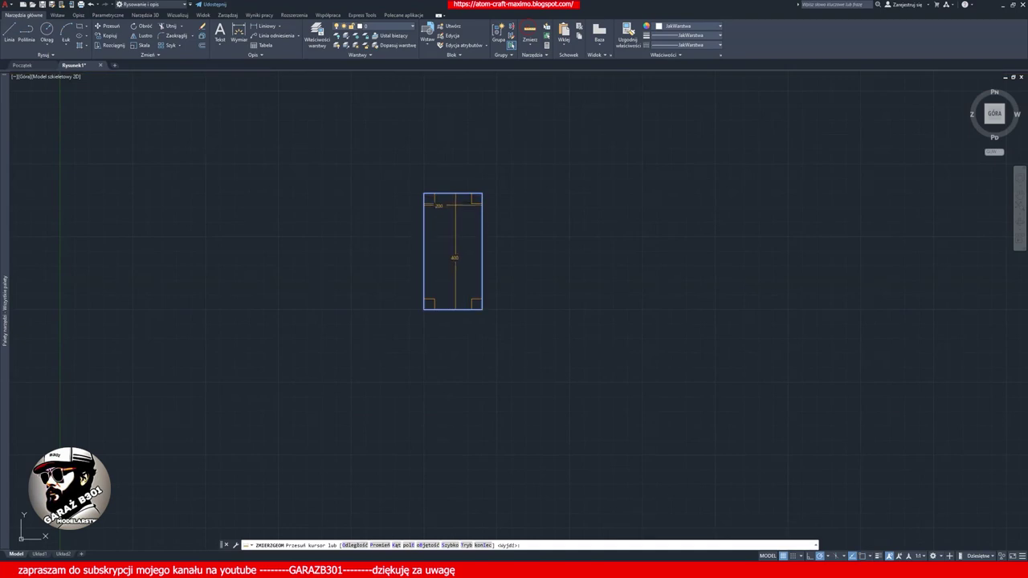
{"action": "scroll", "coordinate": [448, 196], "scroll_direction": "up", "scroll_amount": 4}
{"action": "scroll", "coordinate": [447, 196], "scroll_direction": "up", "scroll_amount": 2}
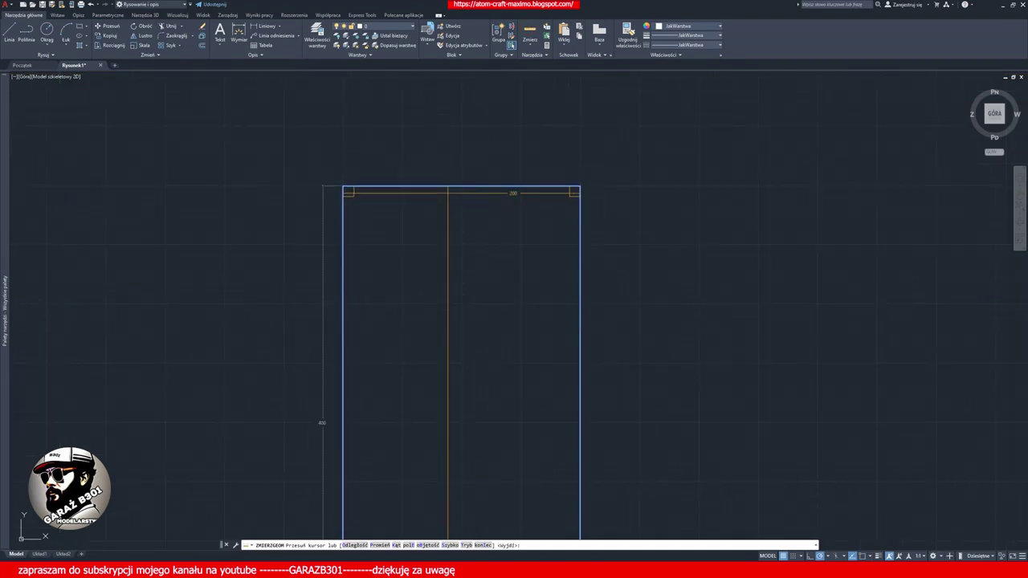
{"action": "scroll", "coordinate": [448, 196], "scroll_direction": "down", "scroll_amount": 2}
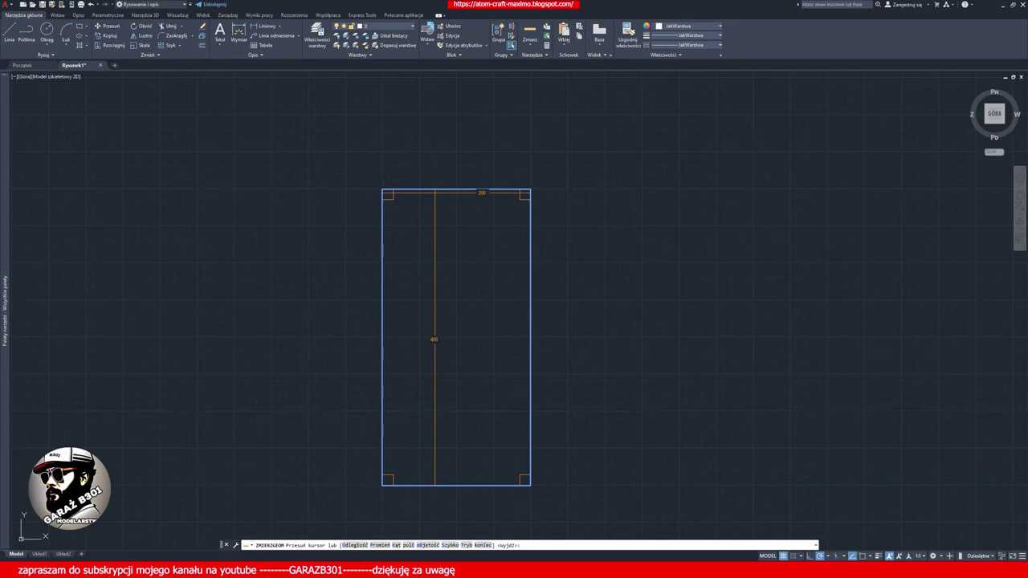
{"action": "key", "text": "Escape"}
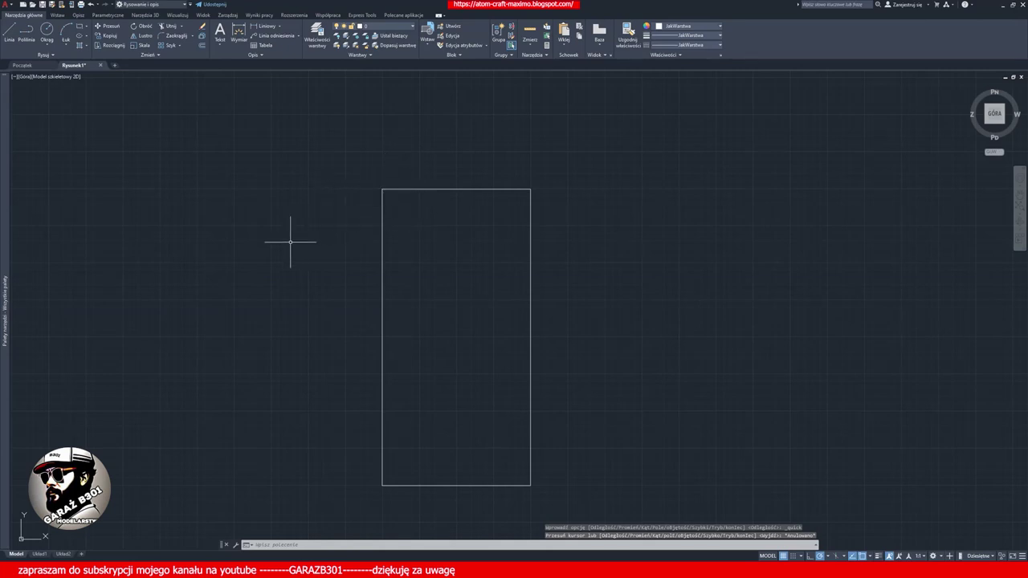
{"action": "middle_click_drag", "start_coordinate": [291, 238], "coordinate": [482, 219]}
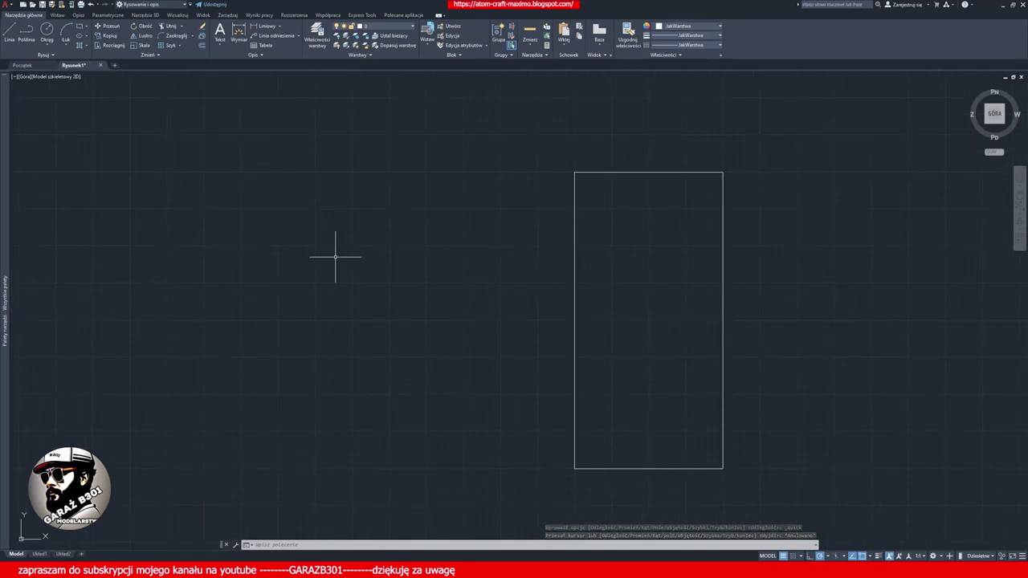
Step: Draw a rectangle with 30 × 30 chamfered corners left of the 200 × 400 rectangle
{"action": "type", "text": "pro"}
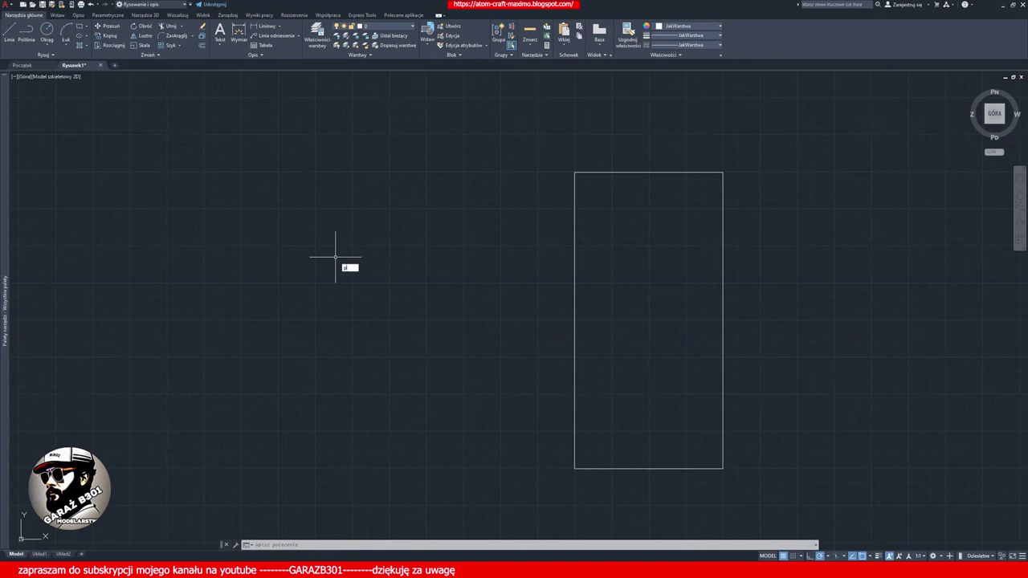
{"action": "left_click", "coordinate": [335, 258]}
{"action": "key", "text": "BackSpace"}
{"action": "key", "text": "BackSpace"}
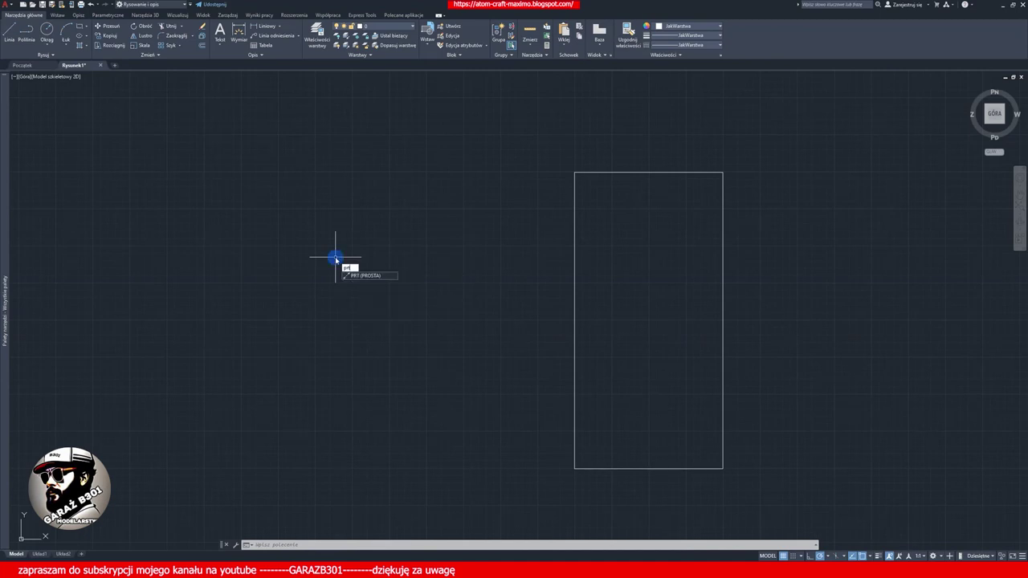
{"action": "type", "text": "o"}
{"action": "key", "text": "Down"}
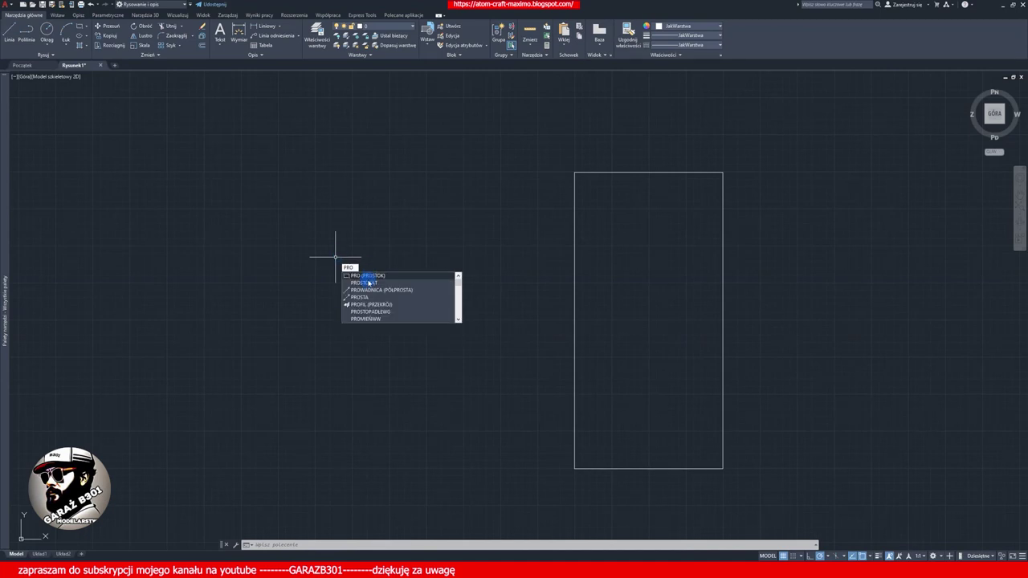
{"action": "key", "text": "Return"}
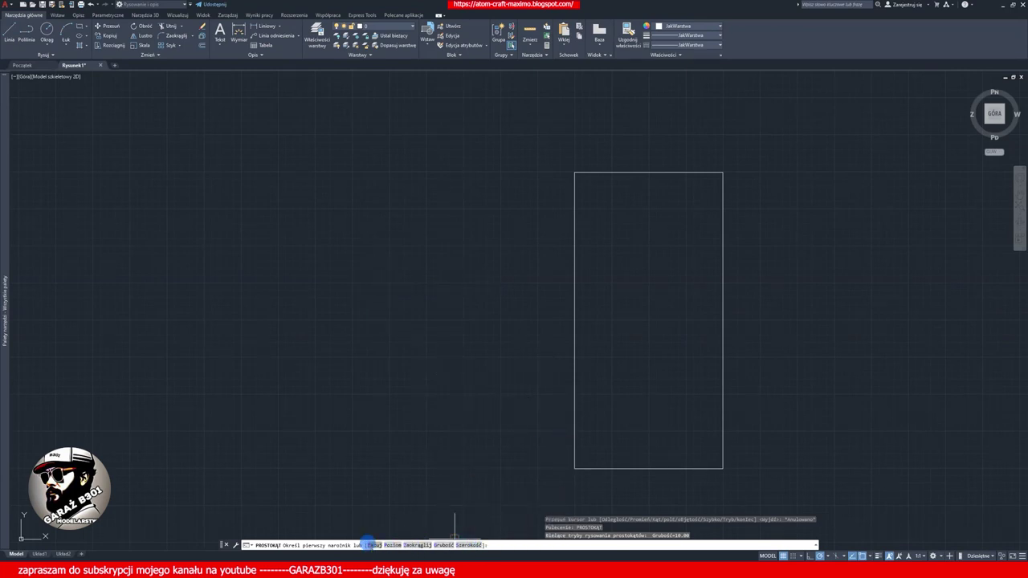
{"action": "left_click", "coordinate": [373, 545]}
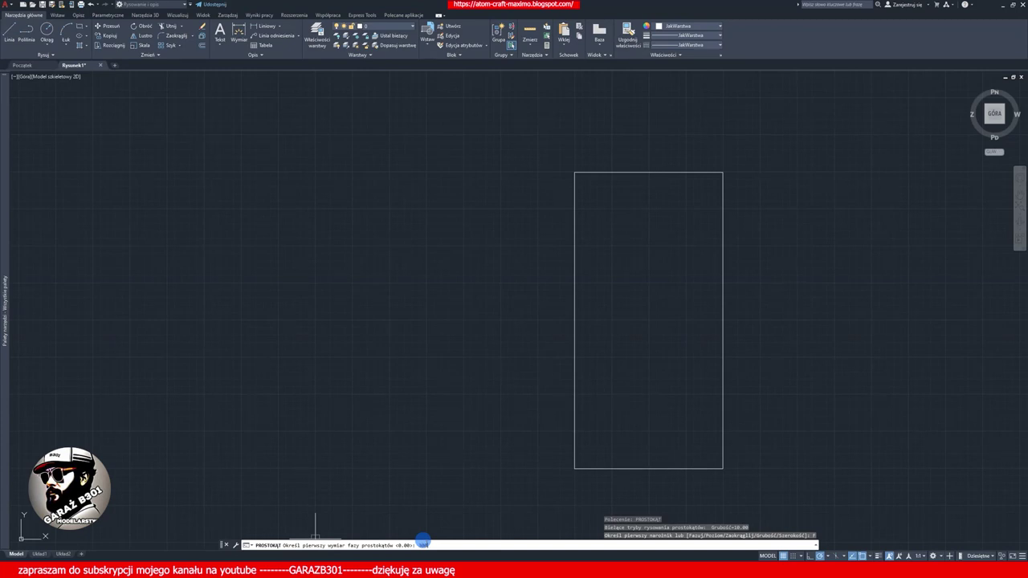
{"action": "key", "text": "Return"}
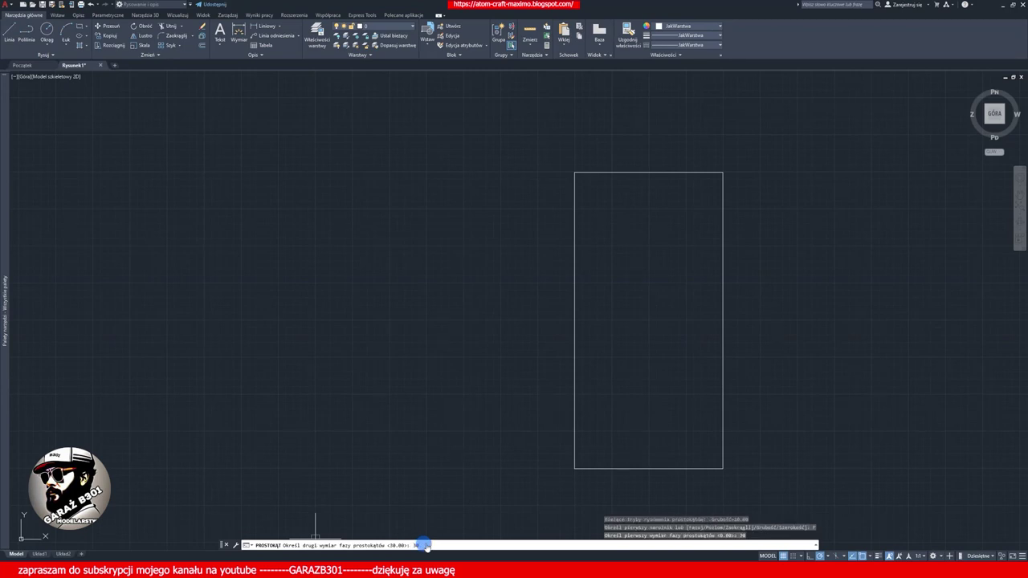
{"action": "key", "text": "Return"}
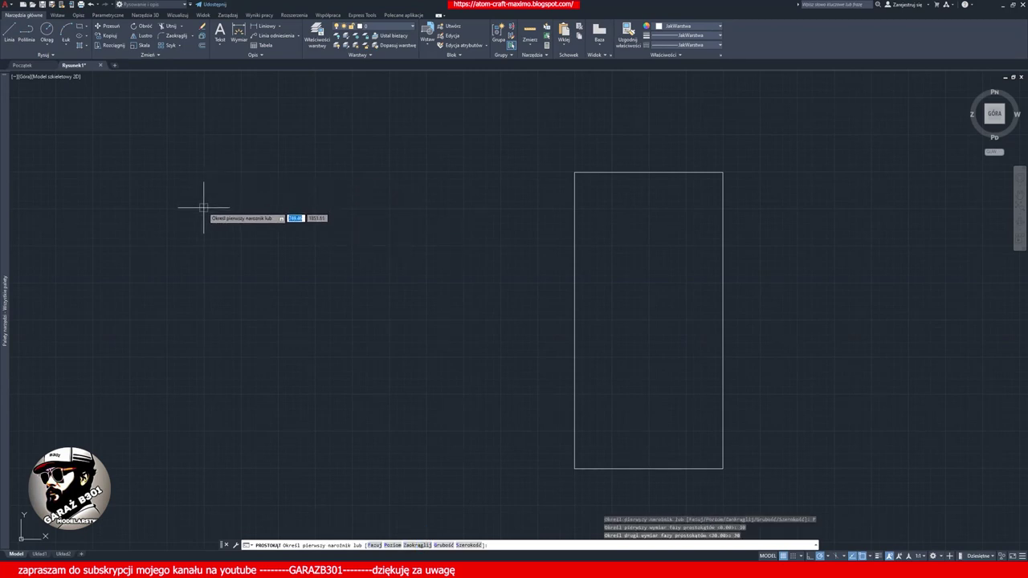
{"action": "left_click", "coordinate": [203, 208]}
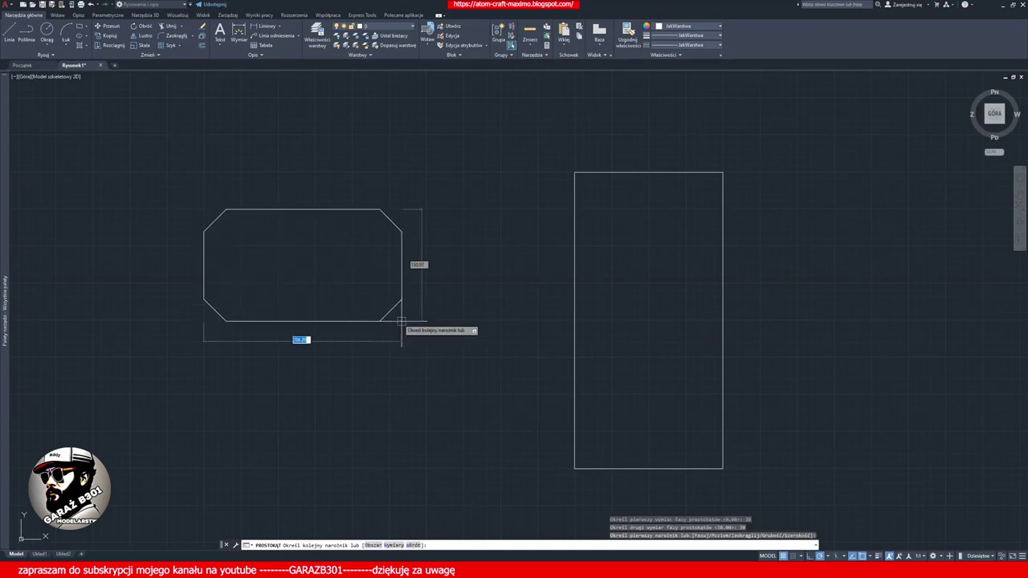
{"action": "left_click", "coordinate": [450, 394]}
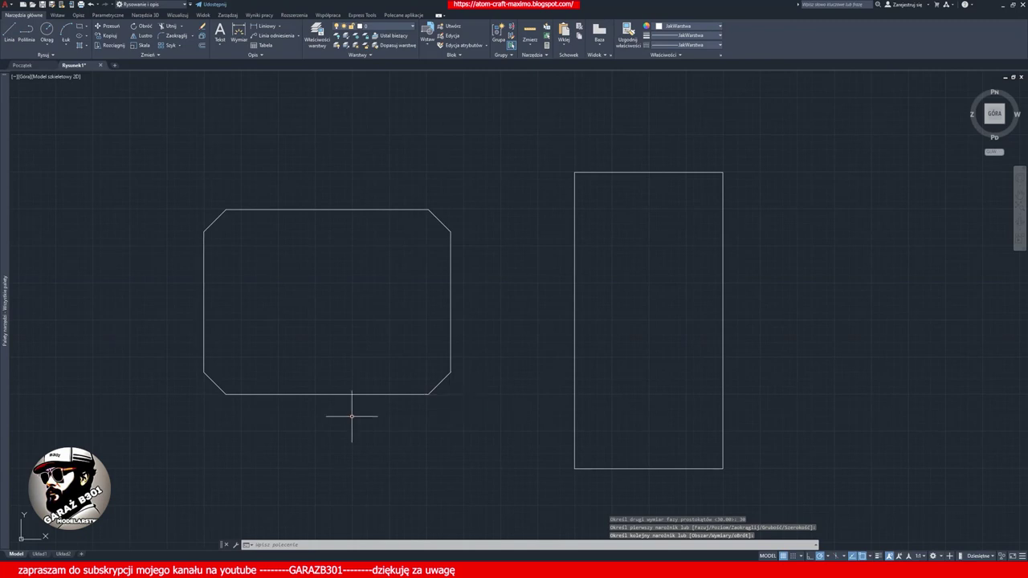
{"action": "scroll", "coordinate": [324, 402], "scroll_direction": "down", "scroll_amount": 4}
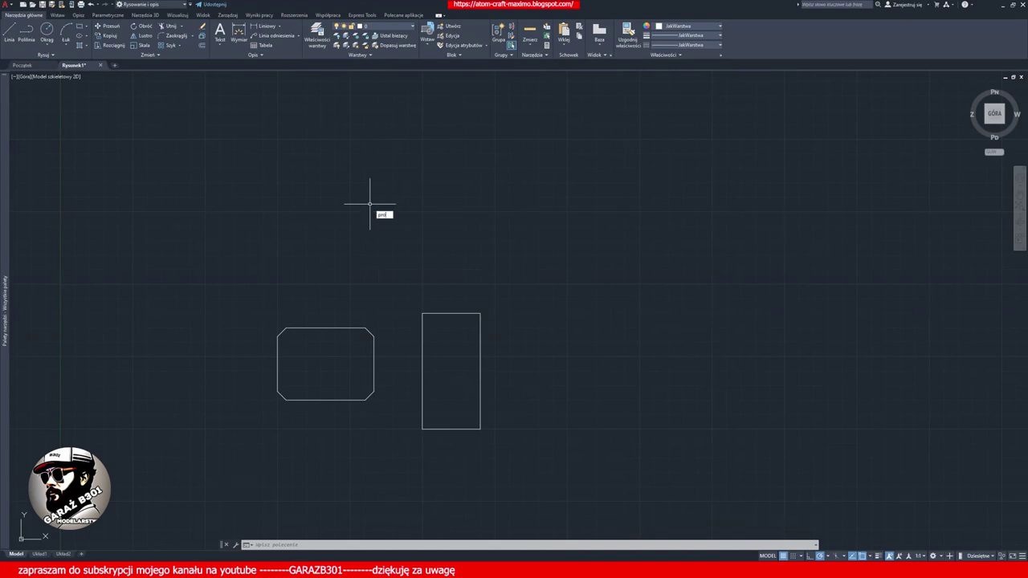
Step: Start a rectangle with the Fillet option and set the corner radius to 20
{"action": "type", "text": "PRO"}
{"action": "left_click", "coordinate": [402, 229]}
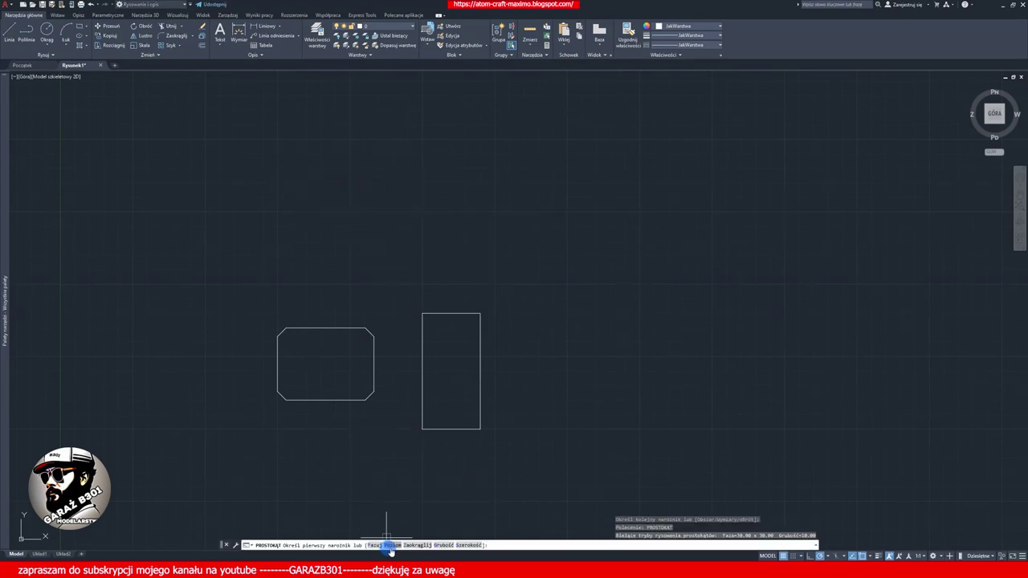
{"action": "left_click", "coordinate": [413, 545]}
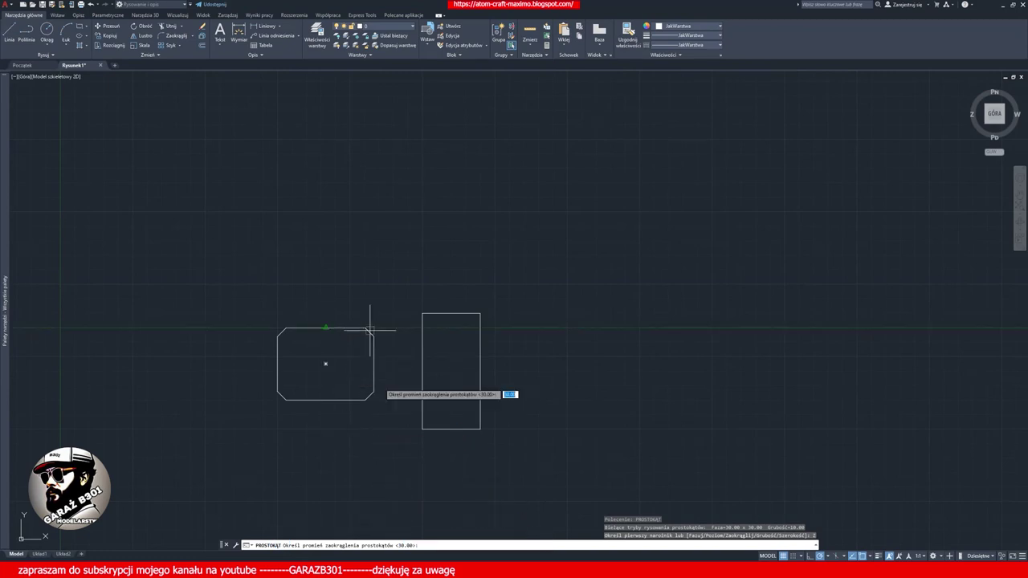
{"action": "left_click", "coordinate": [277, 132]}
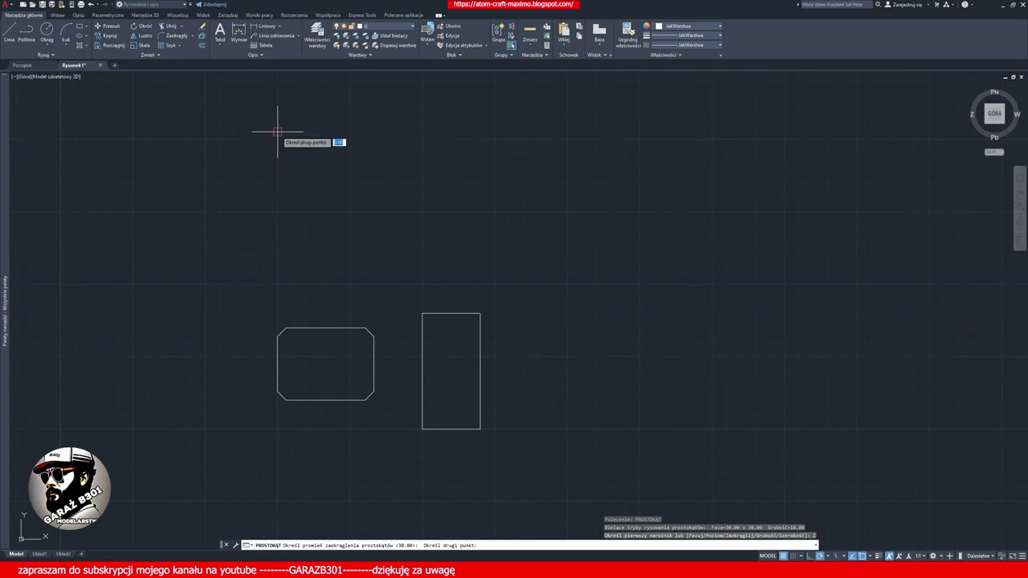
{"action": "left_click", "coordinate": [277, 140]}
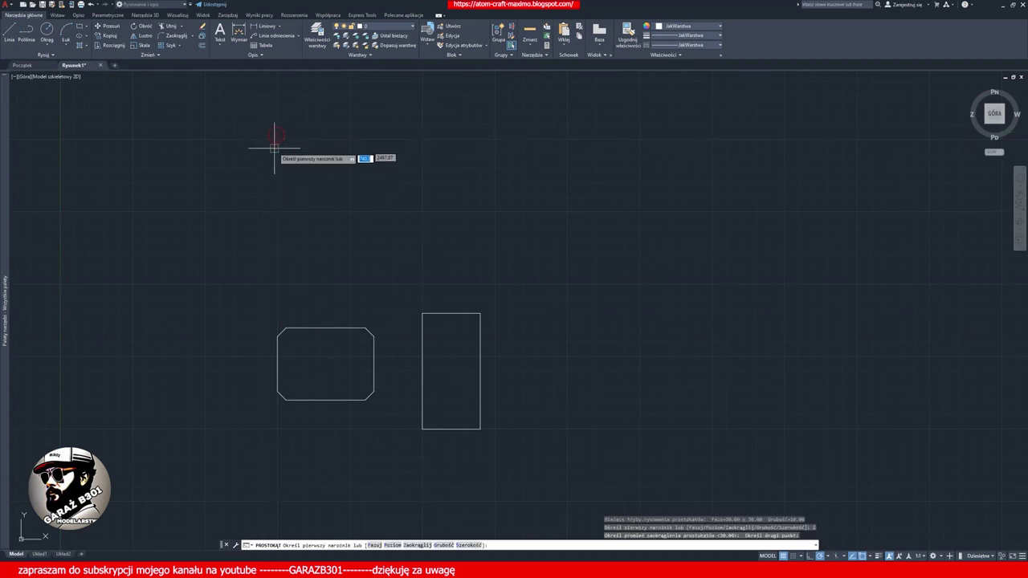
{"action": "left_click", "coordinate": [416, 546]}
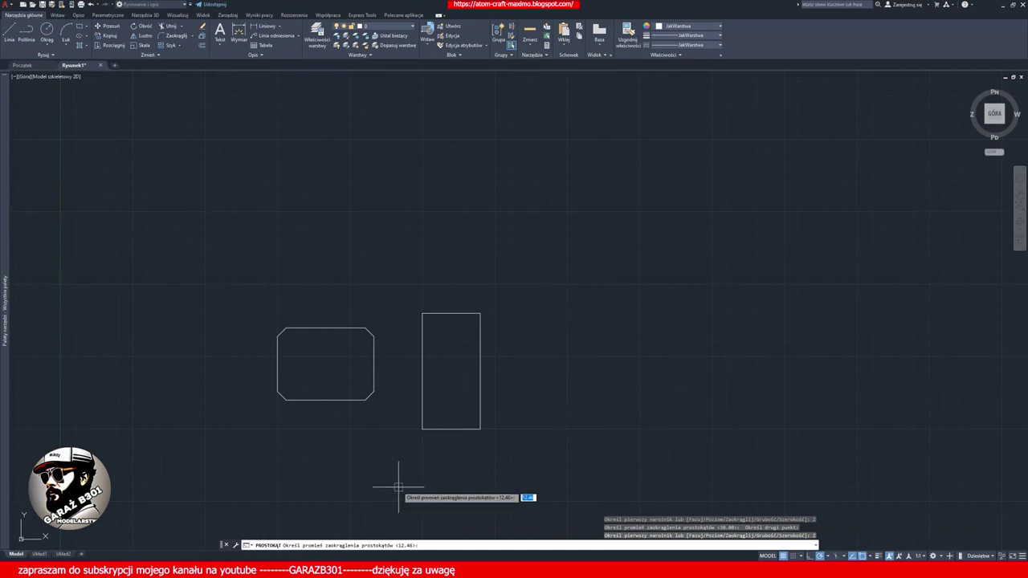
{"action": "type", "text": "20"}
{"action": "left_click", "coordinate": [421, 546]}
{"action": "left_click", "coordinate": [416, 545]}
{"action": "key", "text": "Return"}
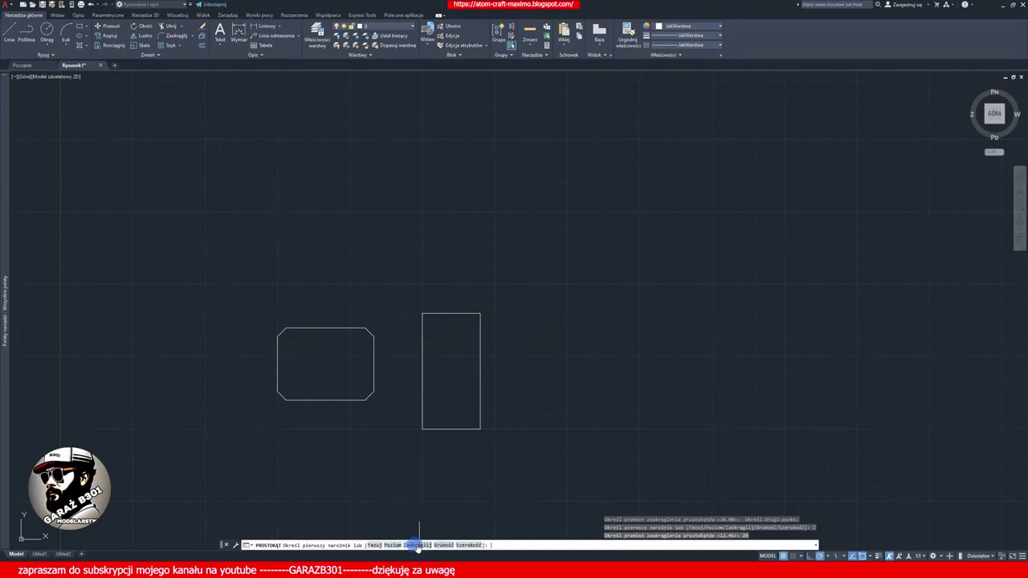
Step: Draw the wide filleted rectangle above the chamfered and tall rectangles
{"action": "left_click", "coordinate": [411, 545]}
{"action": "left_click", "coordinate": [258, 174]}
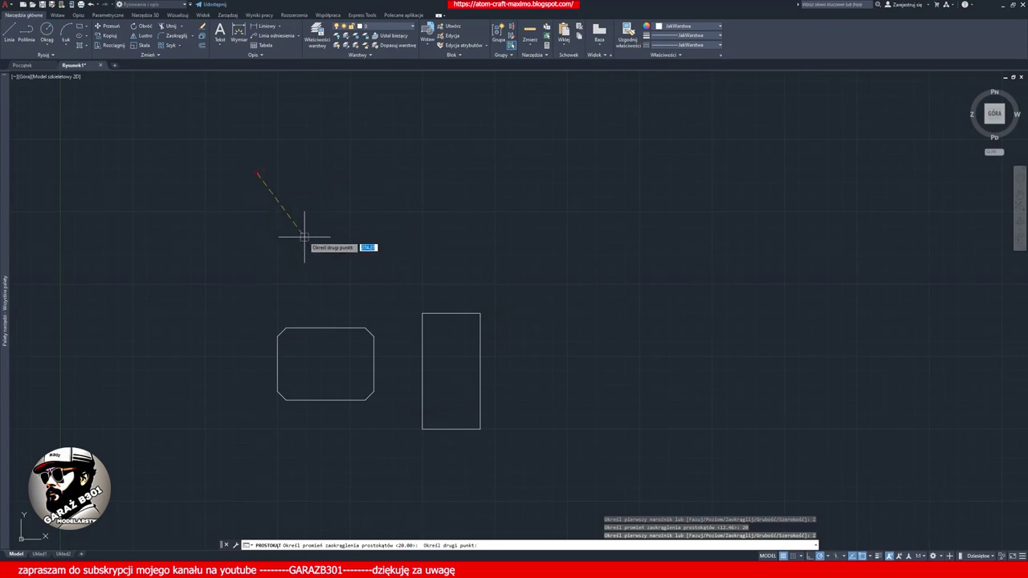
{"action": "left_click", "coordinate": [325, 226]}
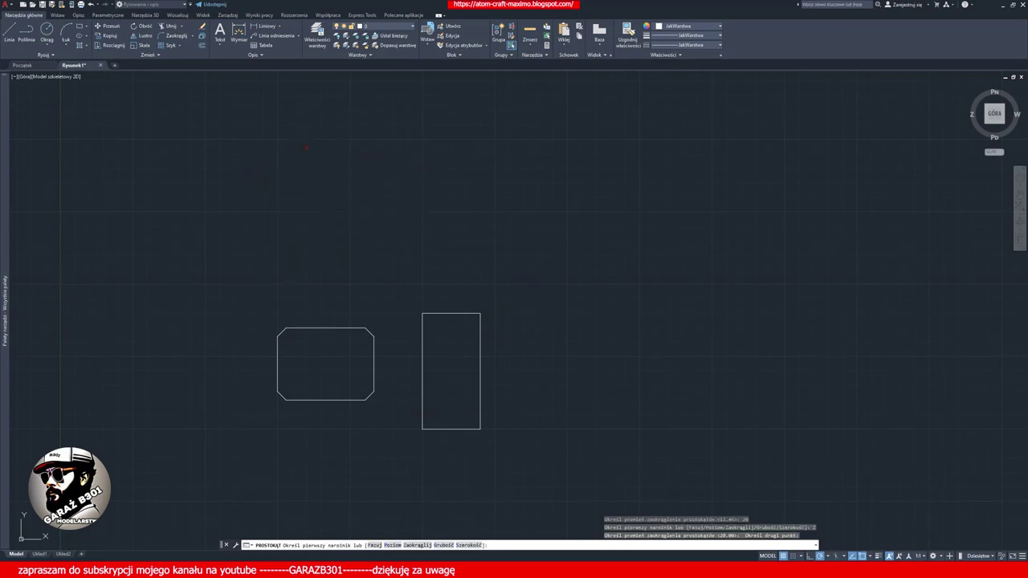
{"action": "left_click", "coordinate": [306, 148]}
{"action": "left_click", "coordinate": [475, 249]}
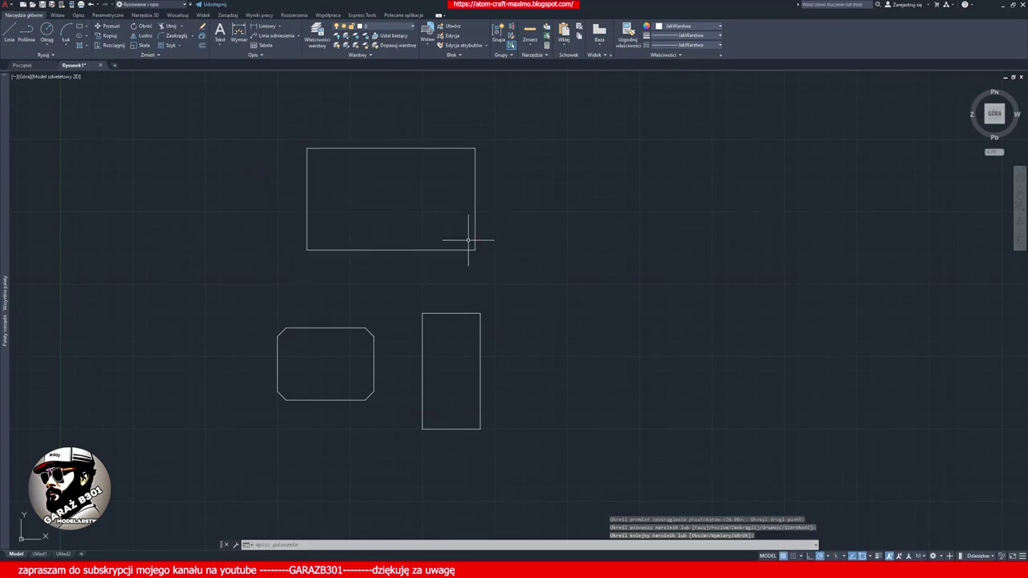
{"action": "scroll", "coordinate": [471, 231], "scroll_direction": "up", "scroll_amount": 4}
{"action": "scroll", "coordinate": [471, 231], "scroll_direction": "down", "scroll_amount": 8}
{"action": "scroll", "coordinate": [470, 236], "scroll_direction": "up", "scroll_amount": 4}
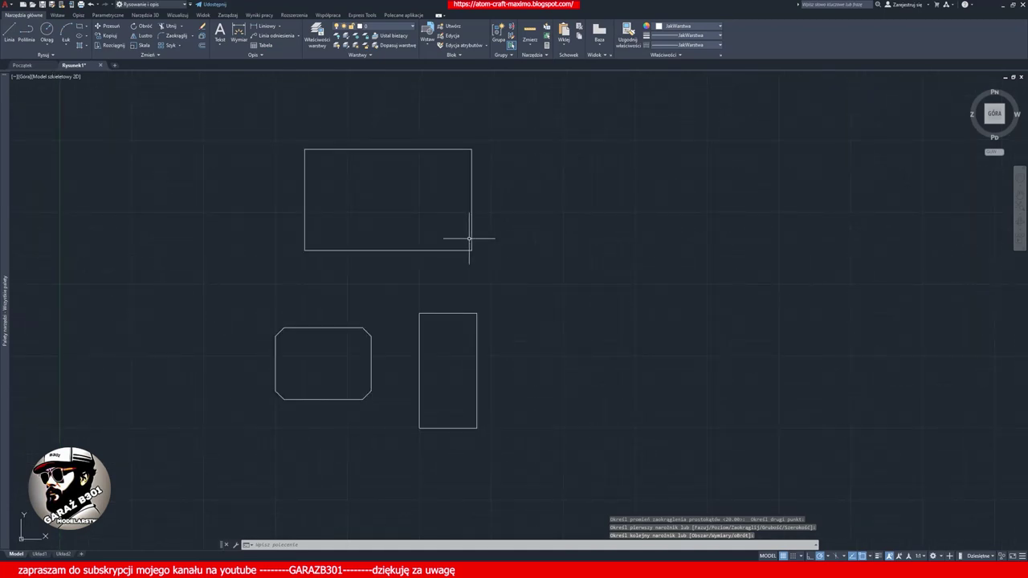
{"action": "scroll", "coordinate": [470, 237], "scroll_direction": "up", "scroll_amount": 5}
{"action": "scroll", "coordinate": [471, 236], "scroll_direction": "down", "scroll_amount": 7}
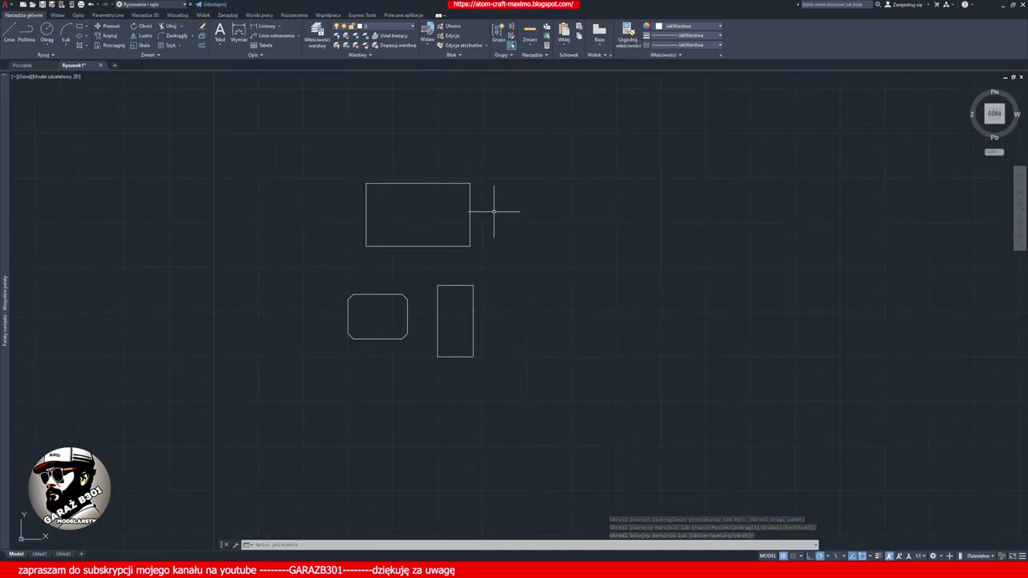
Step: Erase the previously drawn upper rectangle
{"action": "key", "text": "Escape"}
{"action": "left_click_drag", "start_coordinate": [509, 150], "coordinate": [303, 245]}
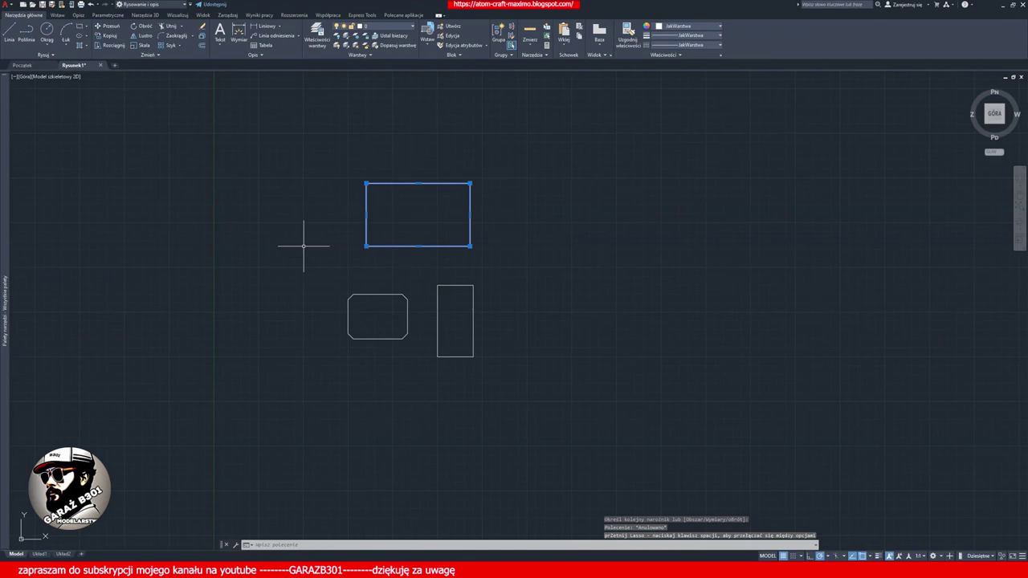
{"action": "key", "text": "Delete"}
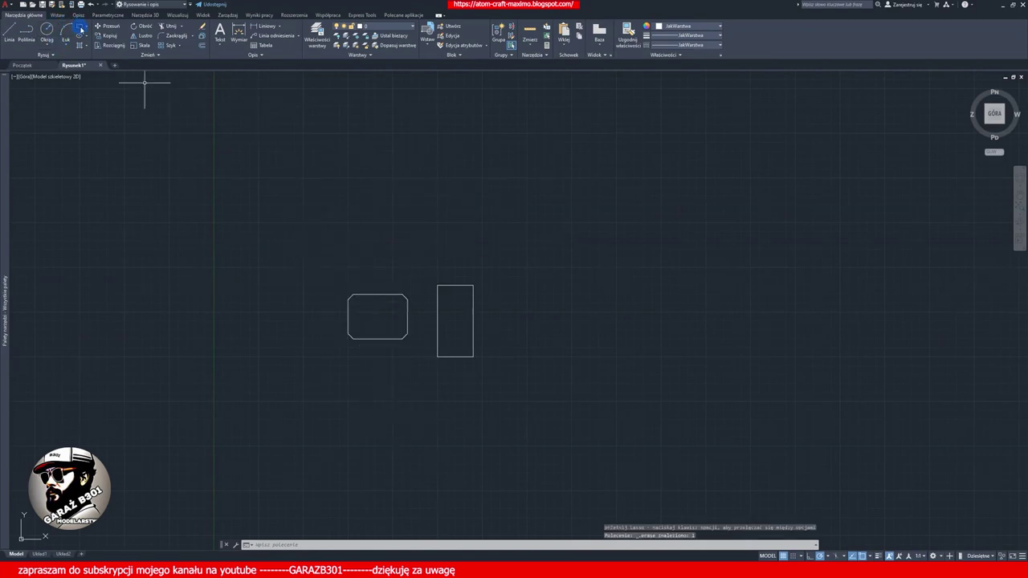
Step: Redraw a larger rectangle with 20-radius rounded corners above the others
{"action": "left_click", "coordinate": [81, 30]}
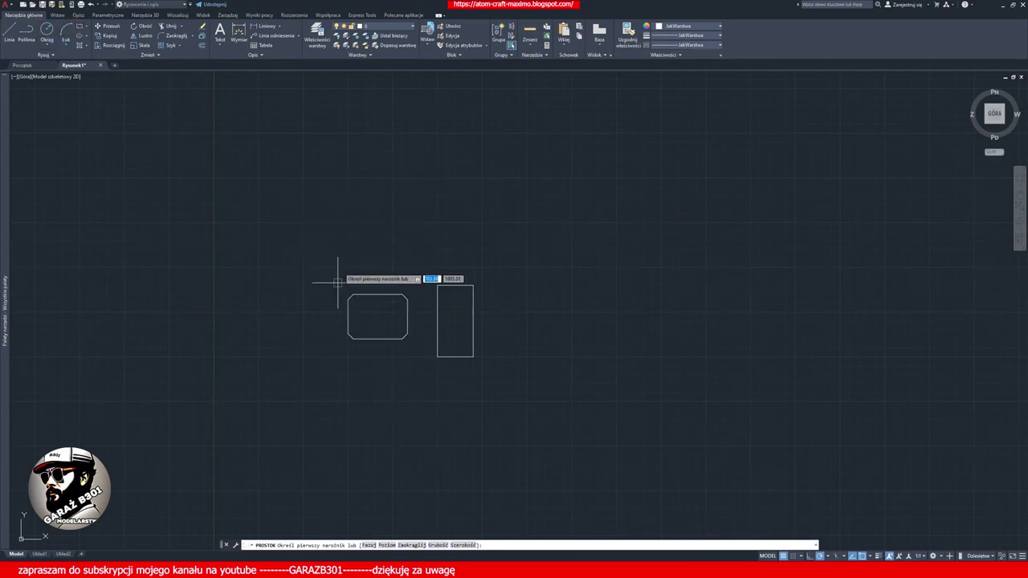
{"action": "left_click", "coordinate": [409, 545]}
{"action": "type", "text": "20"}
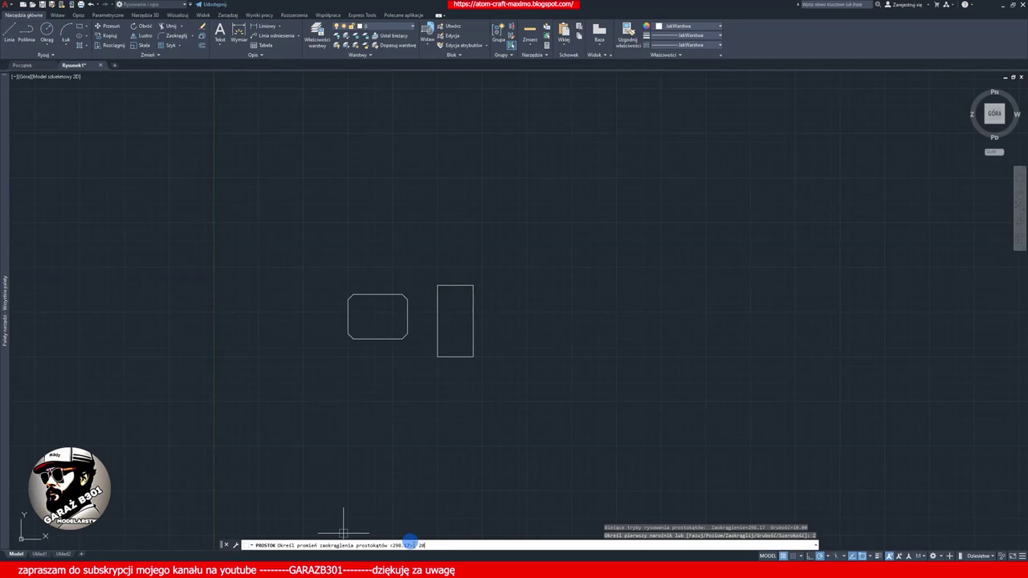
{"action": "key", "text": "Return"}
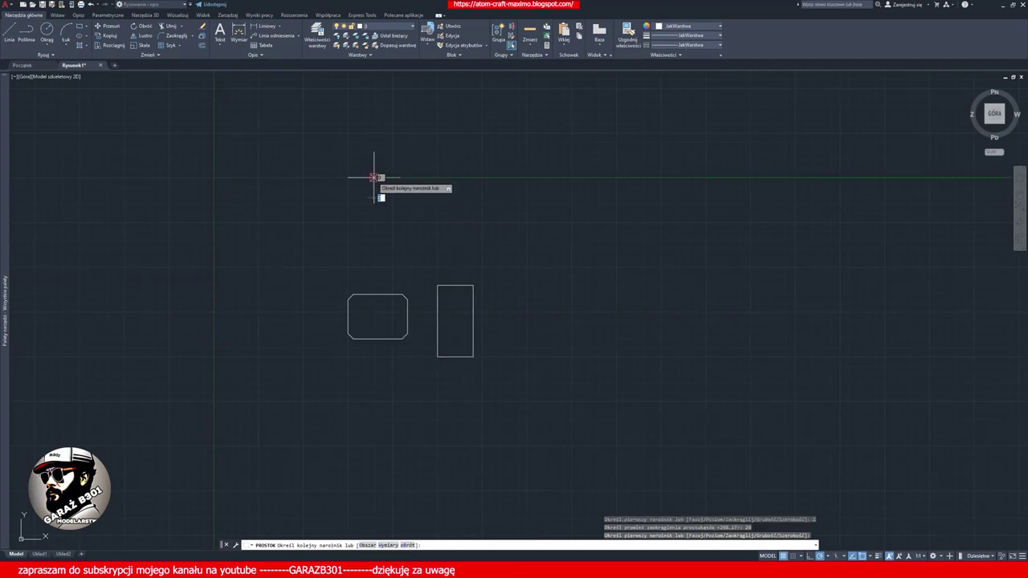
{"action": "left_click", "coordinate": [373, 177]}
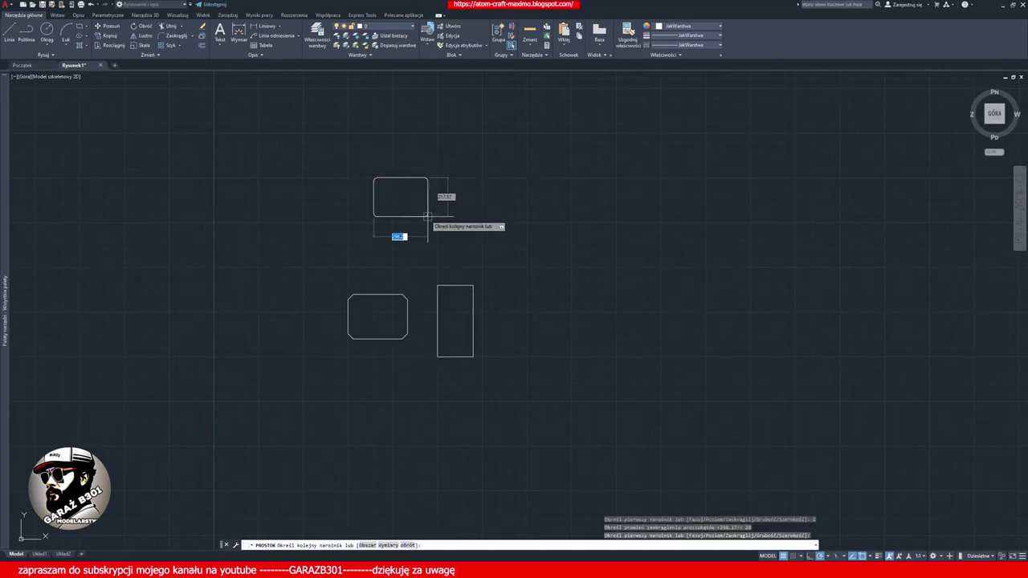
{"action": "left_click", "coordinate": [484, 267]}
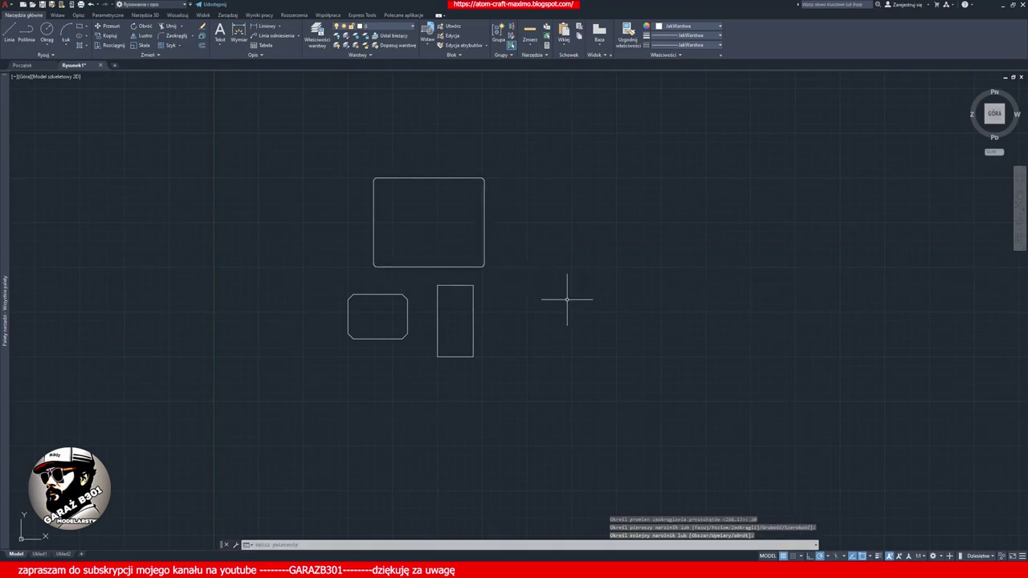
Step: Draw a rectangle with a 15-unit line width right of the rounded rectangle
{"action": "type", "text": "PRO"}
{"action": "left_click", "coordinate": [611, 328]}
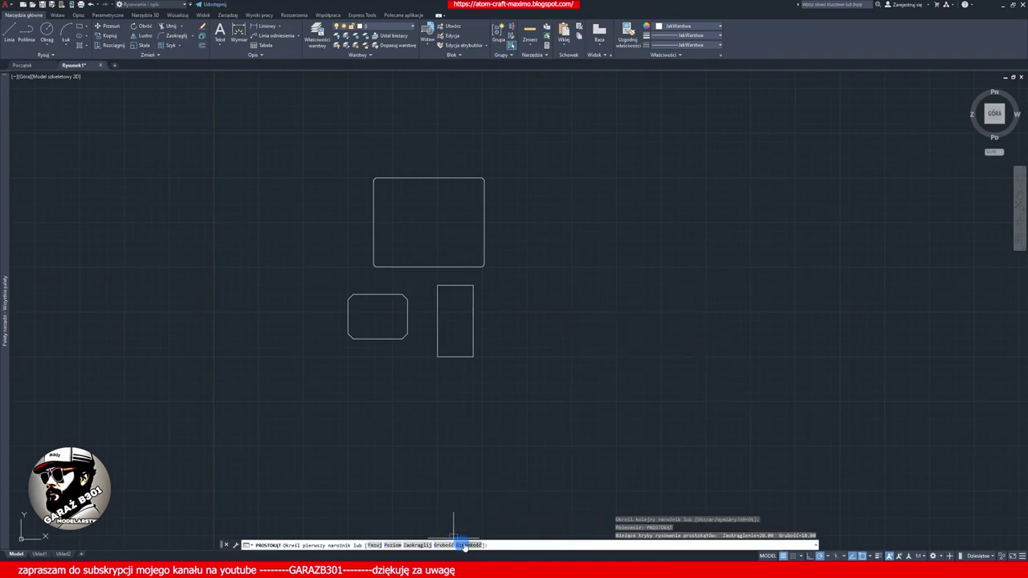
{"action": "left_click", "coordinate": [464, 545]}
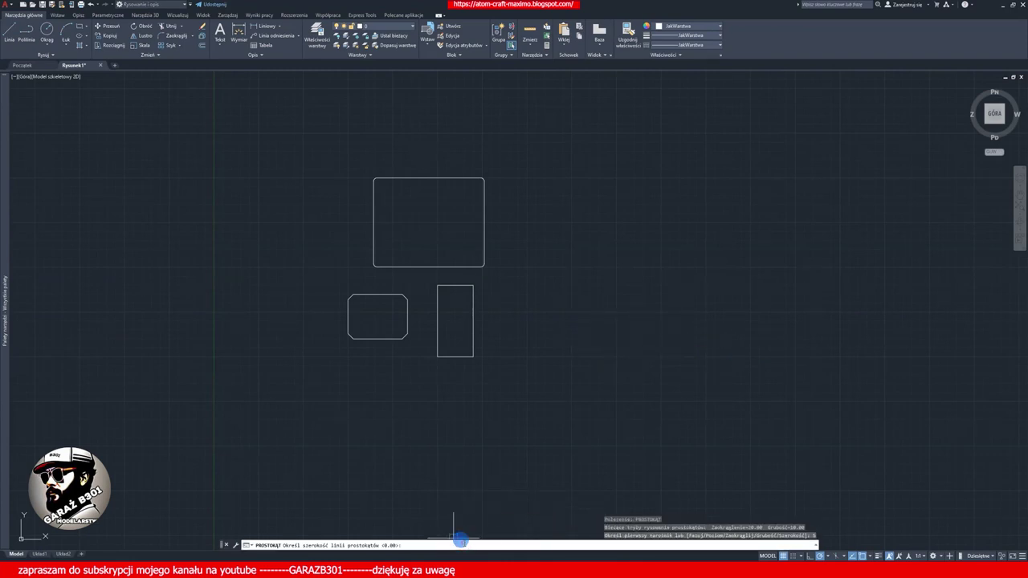
{"action": "type", "text": "15"}
{"action": "key", "text": "Return"}
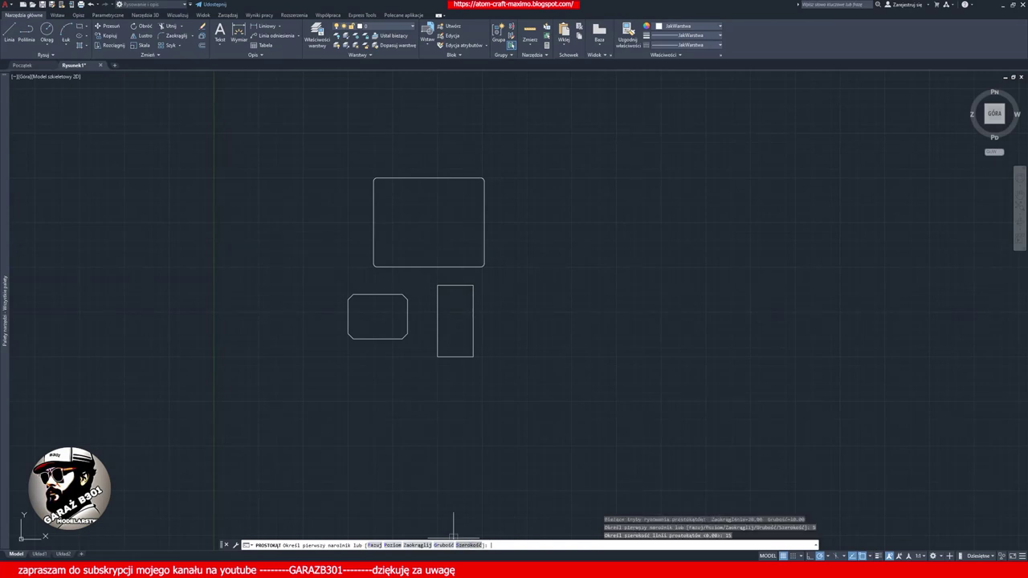
{"action": "left_click", "coordinate": [532, 174]}
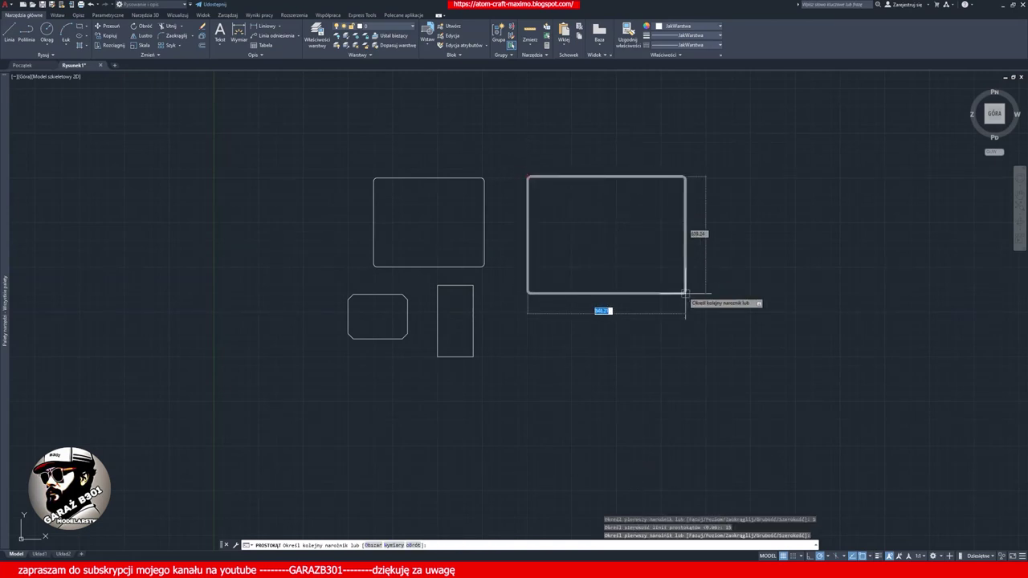
{"action": "left_click", "coordinate": [707, 314]}
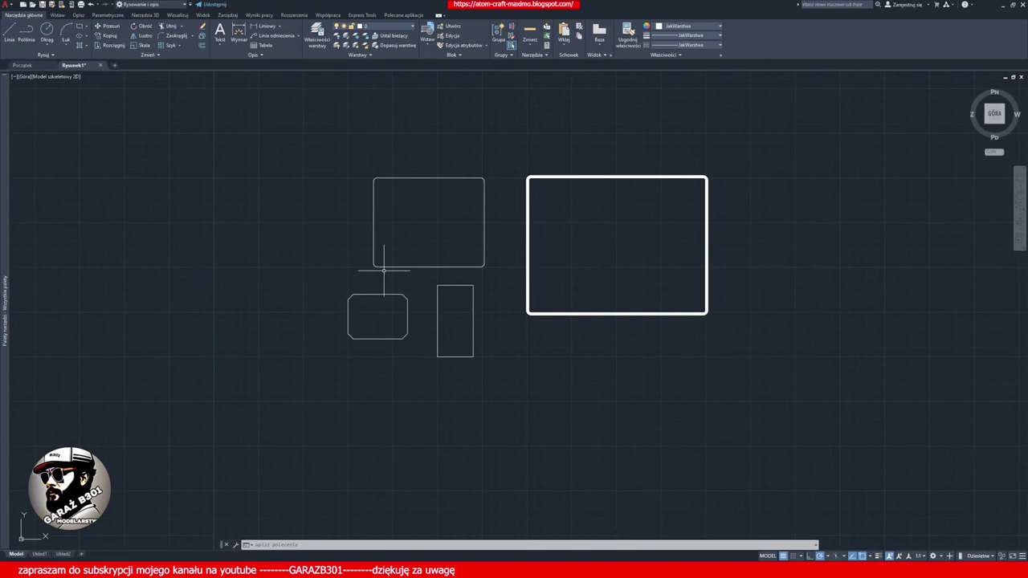
Step: Stretch the rounded rectangle's top edge upward, then cancel and undo the stretch
{"action": "left_click", "coordinate": [417, 177]}
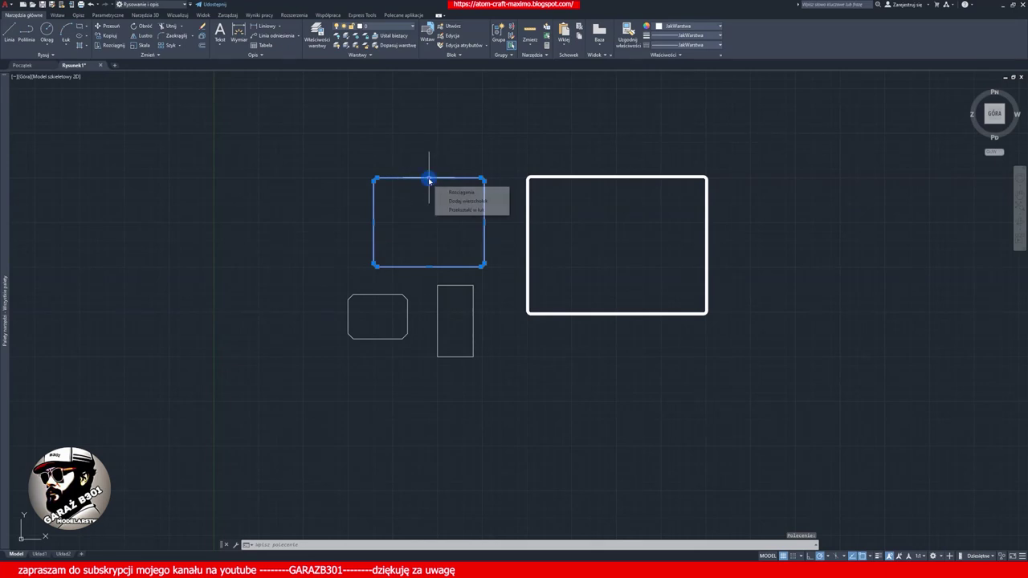
{"action": "mouse_move", "coordinate": [430, 179]}
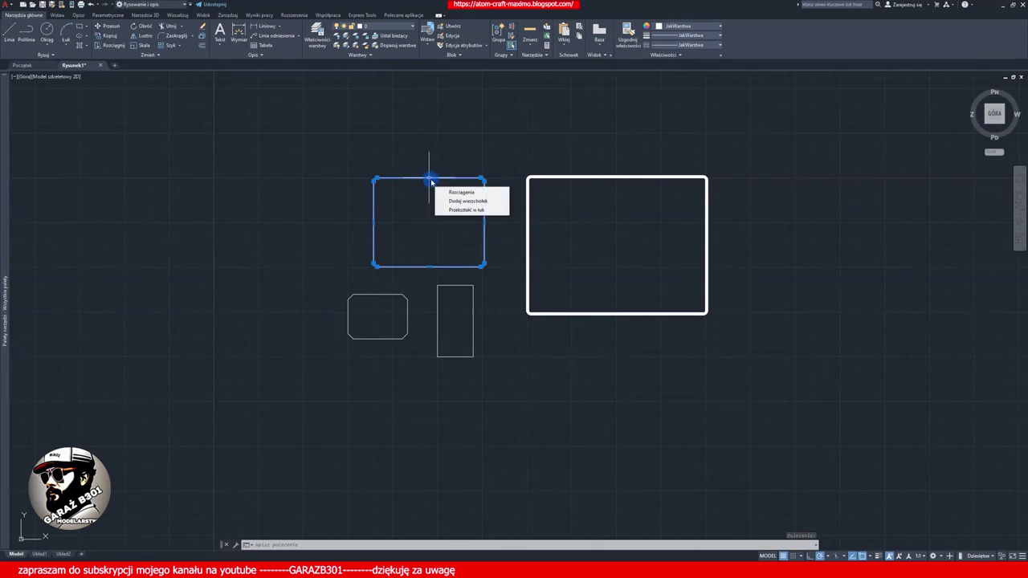
{"action": "left_click", "coordinate": [428, 178]}
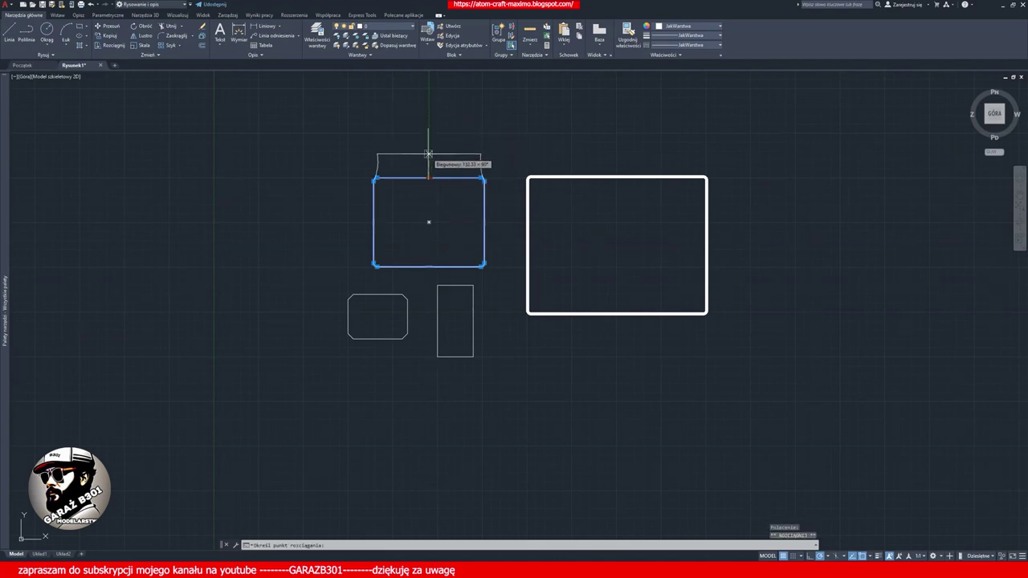
{"action": "left_click", "coordinate": [429, 150]}
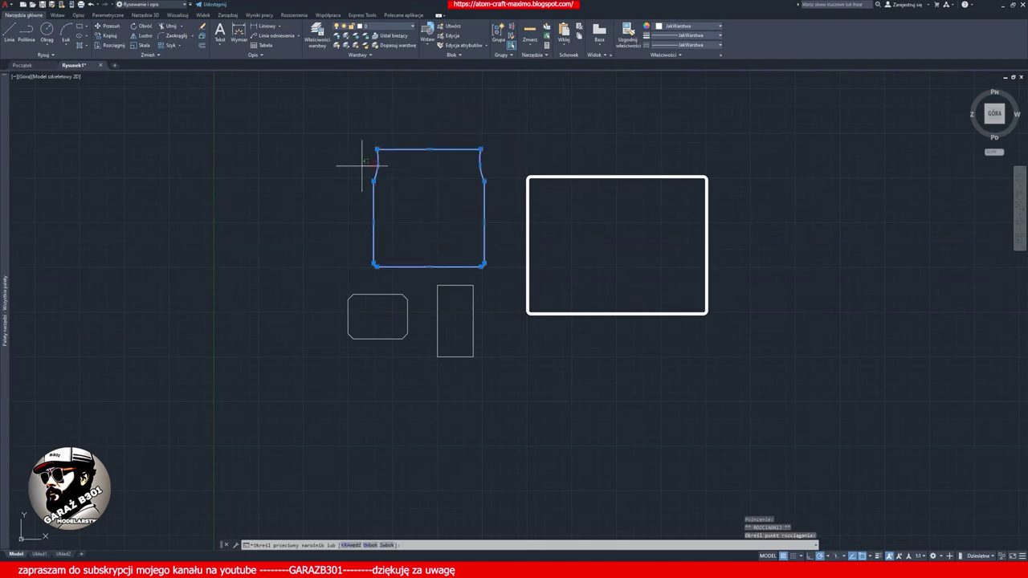
{"action": "left_click", "coordinate": [407, 164]}
{"action": "key", "text": "Return"}
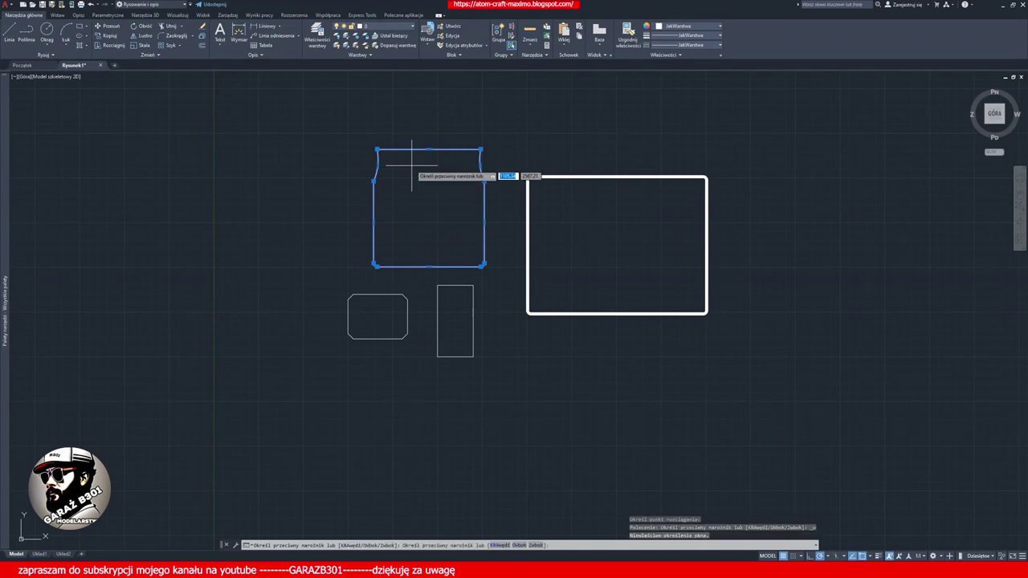
{"action": "key", "text": "Return"}
{"action": "key", "text": "Escape"}
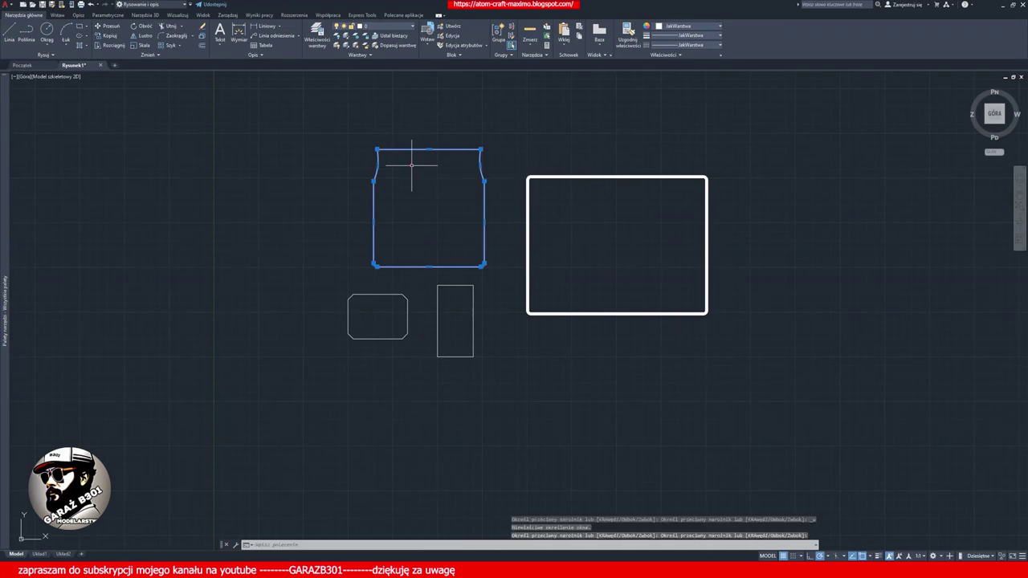
{"action": "key", "text": "Escape"}
{"action": "key", "text": "ctrl+z"}
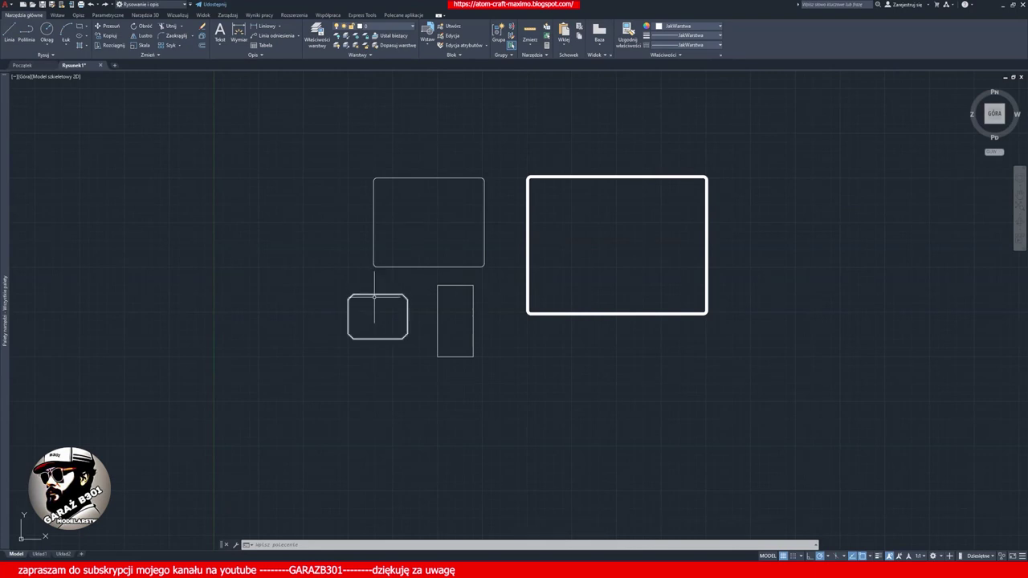
Step: Pull the chamfered rectangle's bottom midpoint grip down into a taller, tapered outline
{"action": "left_click", "coordinate": [376, 339]}
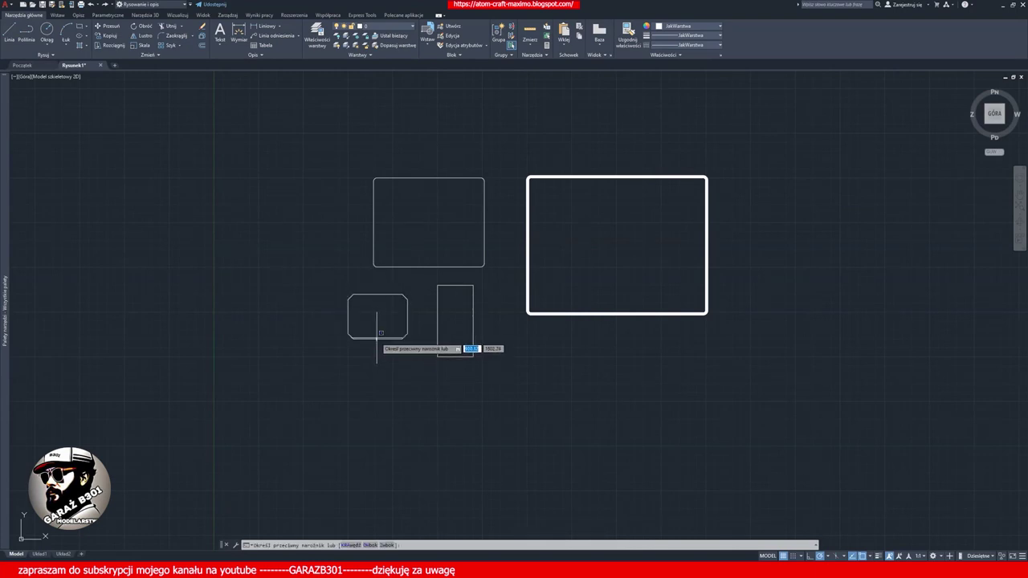
{"action": "key", "text": "Escape"}
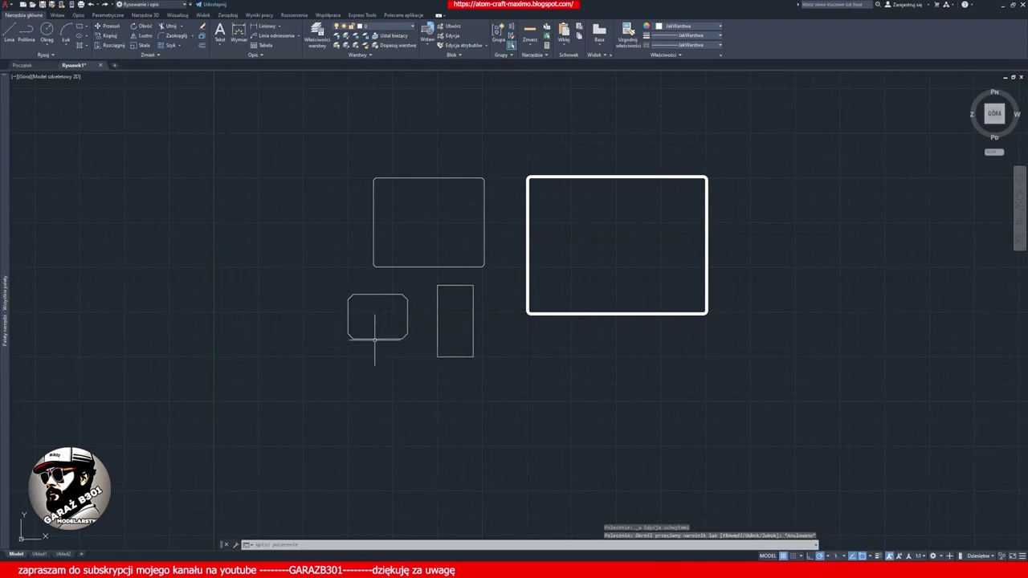
{"action": "left_click", "coordinate": [376, 342]}
{"action": "key", "text": "Escape"}
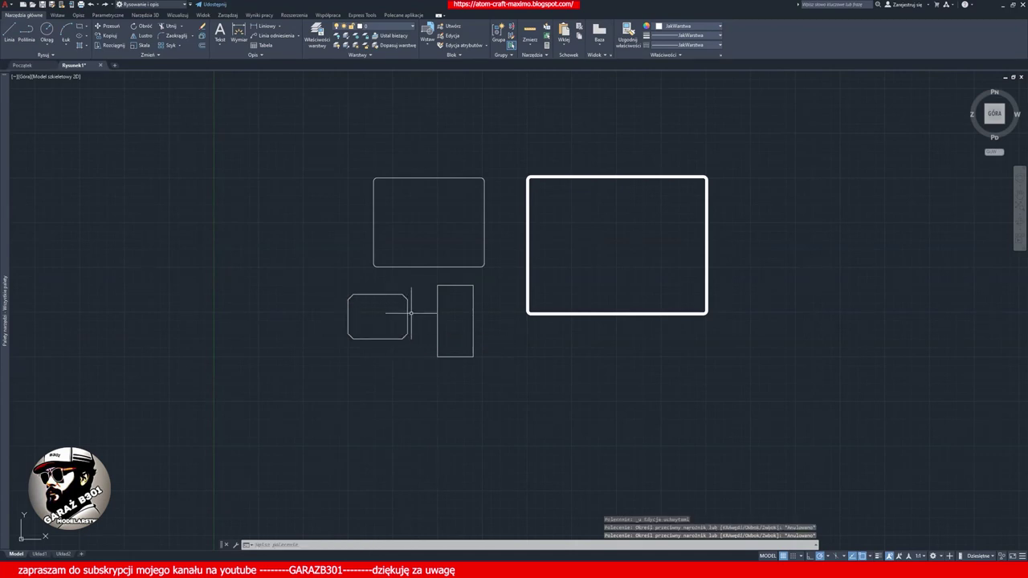
{"action": "left_click", "coordinate": [409, 302]}
{"action": "left_click", "coordinate": [345, 340]}
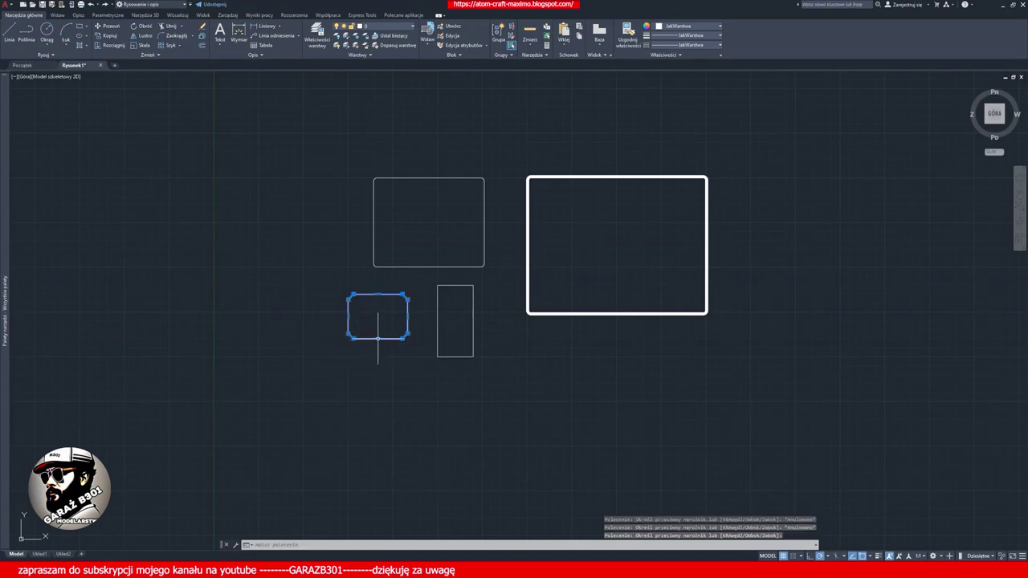
{"action": "left_click", "coordinate": [377, 338]}
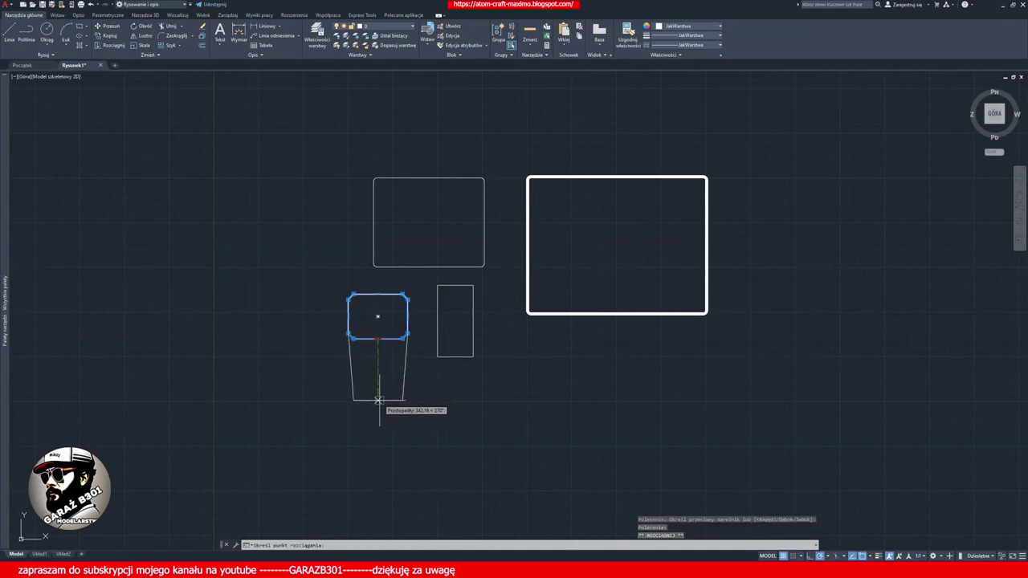
{"action": "left_click", "coordinate": [378, 399]}
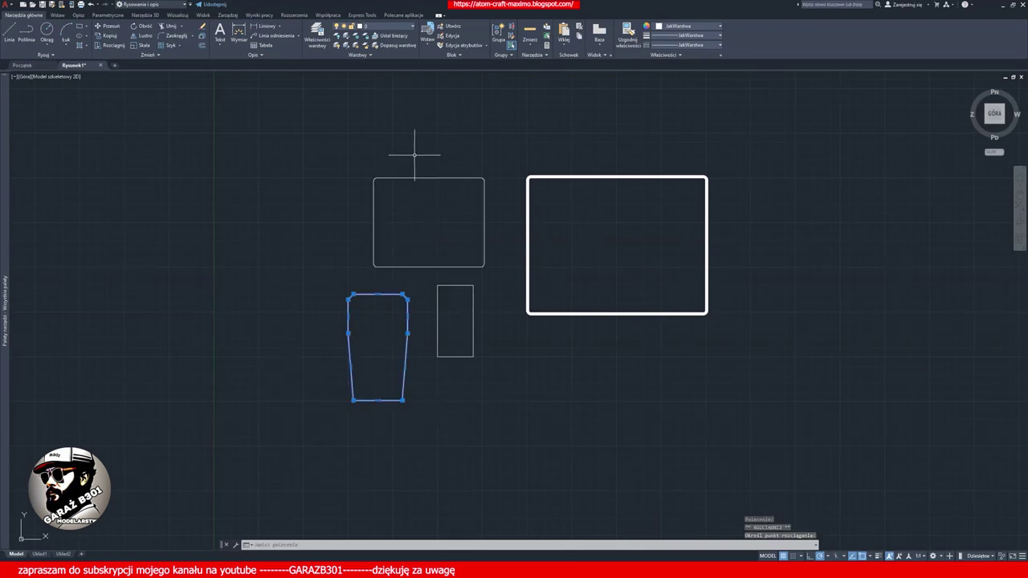
{"action": "key", "text": "Escape"}
Step: Raise the rounded rectangle's top midpoint grip well upward into a waisted outline
{"action": "left_click", "coordinate": [428, 178]}
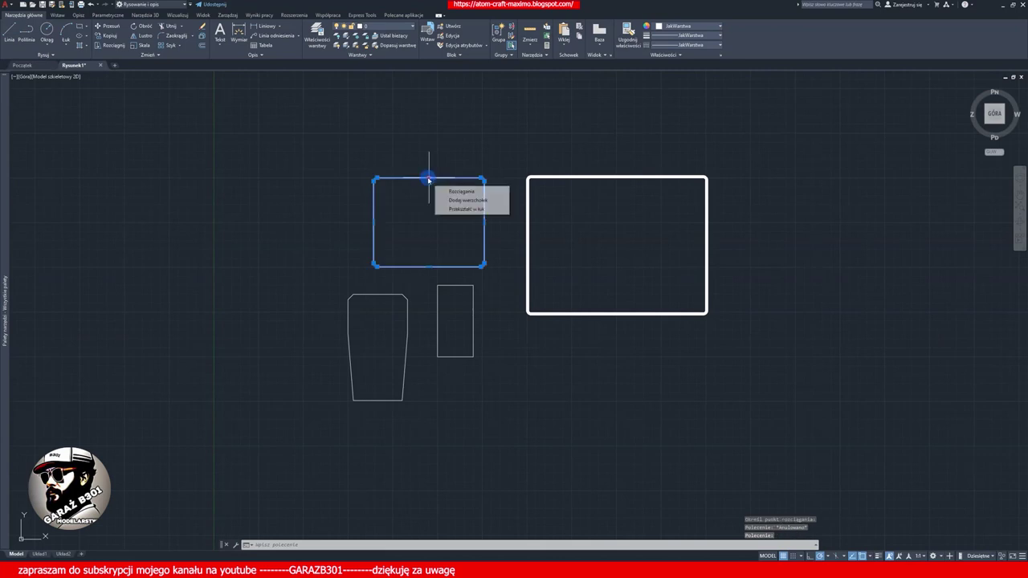
{"action": "left_click", "coordinate": [428, 179]}
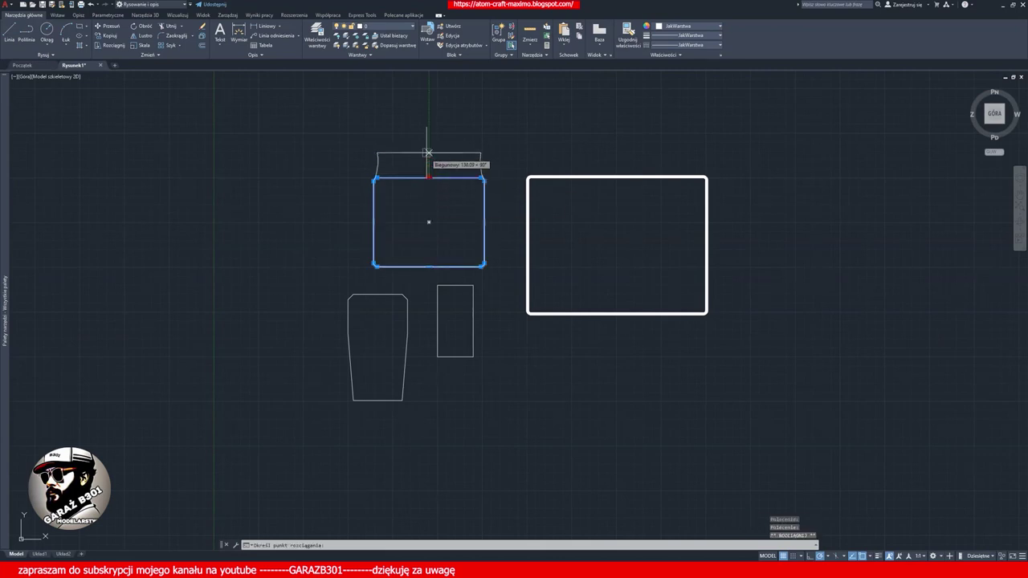
{"action": "left_click", "coordinate": [428, 88]}
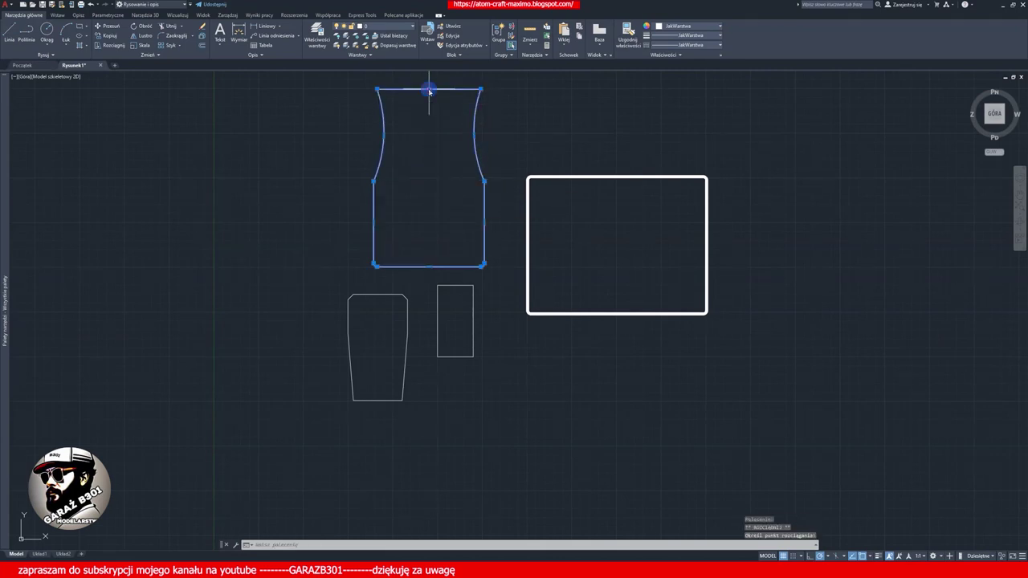
Step: Lengthen the narrow rectangle by stretching its bottom edge downward
{"action": "left_click", "coordinate": [456, 356]}
{"action": "left_click", "coordinate": [455, 357]}
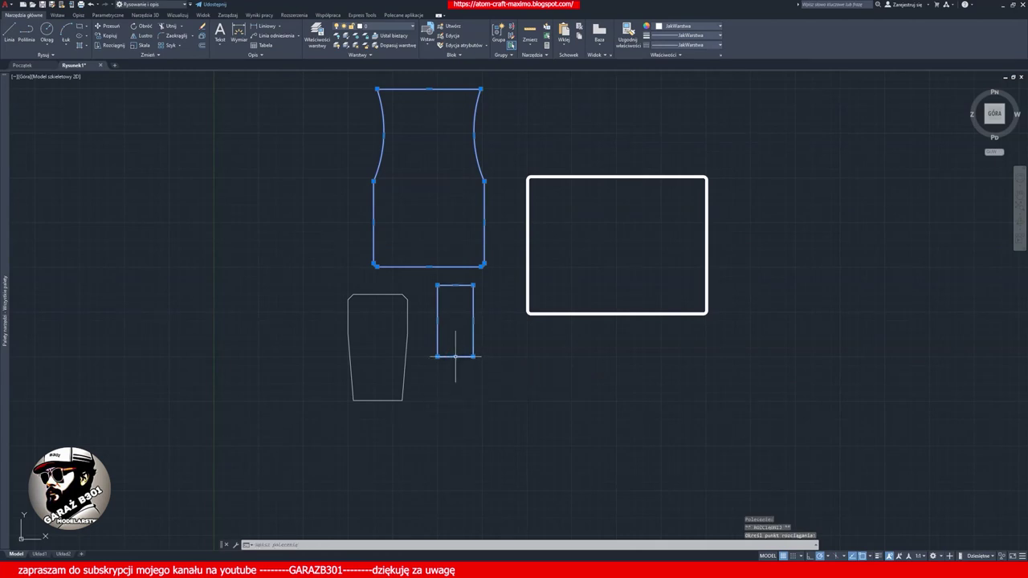
{"action": "left_click", "coordinate": [455, 357]}
{"action": "left_click", "coordinate": [455, 422]}
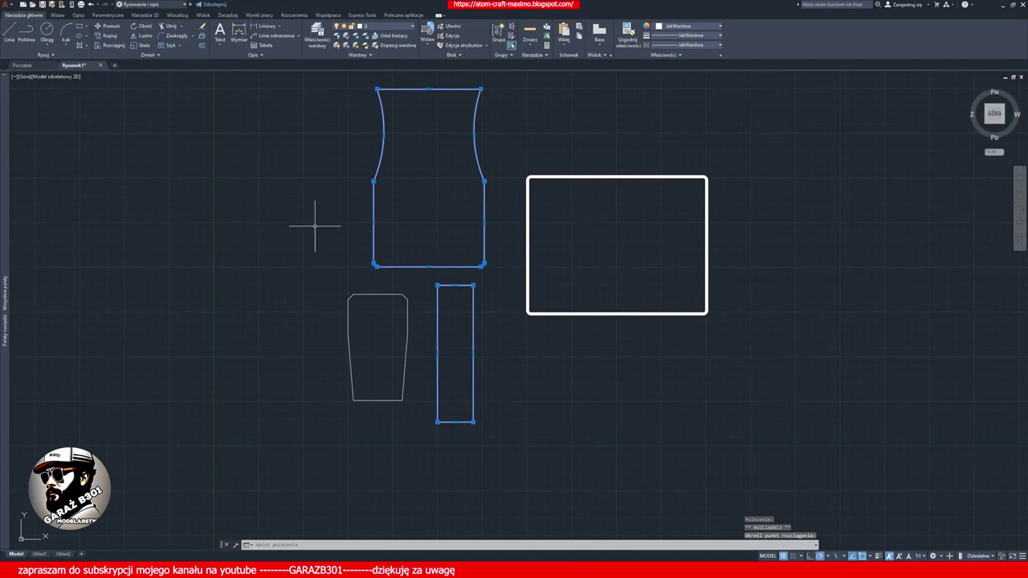
{"action": "left_click", "coordinate": [595, 177]}
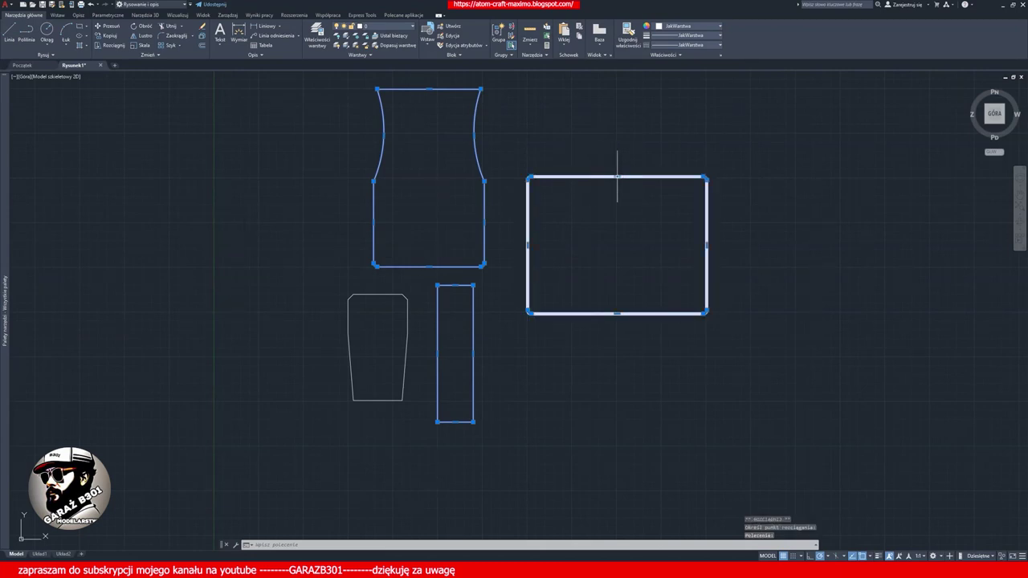
Step: Raise the thick rectangle's top into a flared neck and convert its bottom edge to a deep arc
{"action": "left_click", "coordinate": [617, 177]}
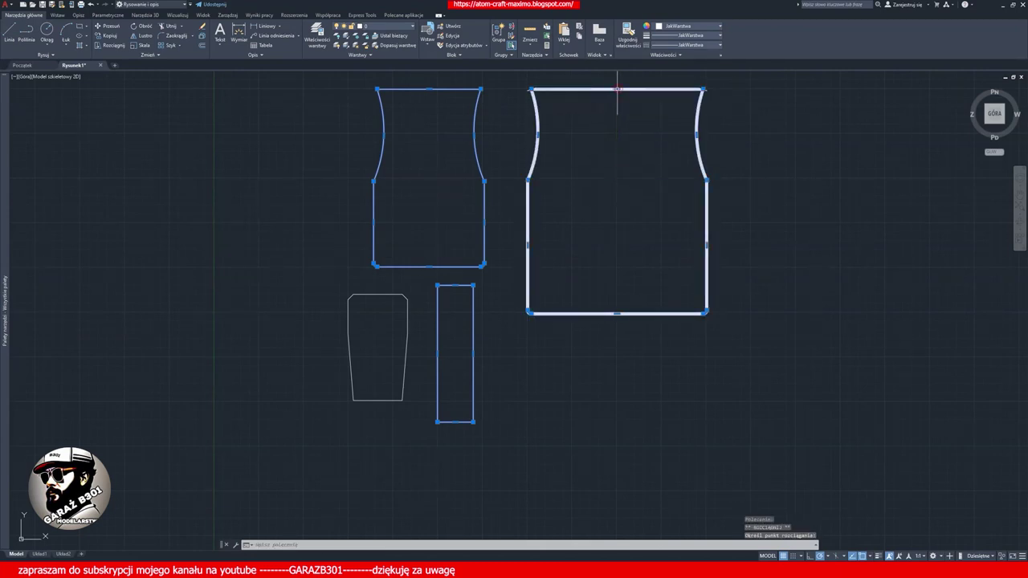
{"action": "left_click", "coordinate": [617, 89]}
{"action": "mouse_move", "coordinate": [617, 313]}
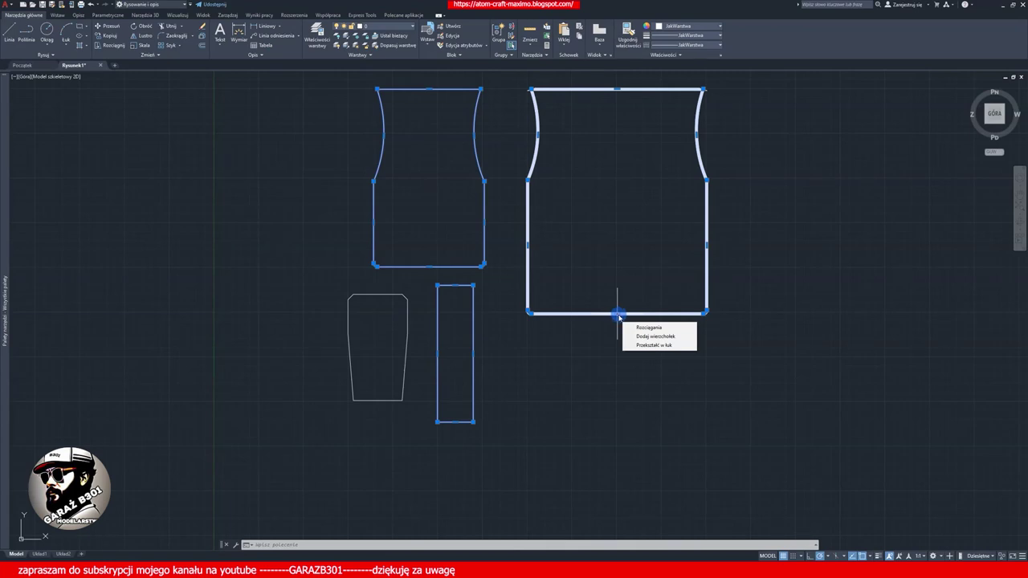
{"action": "left_click", "coordinate": [654, 344]}
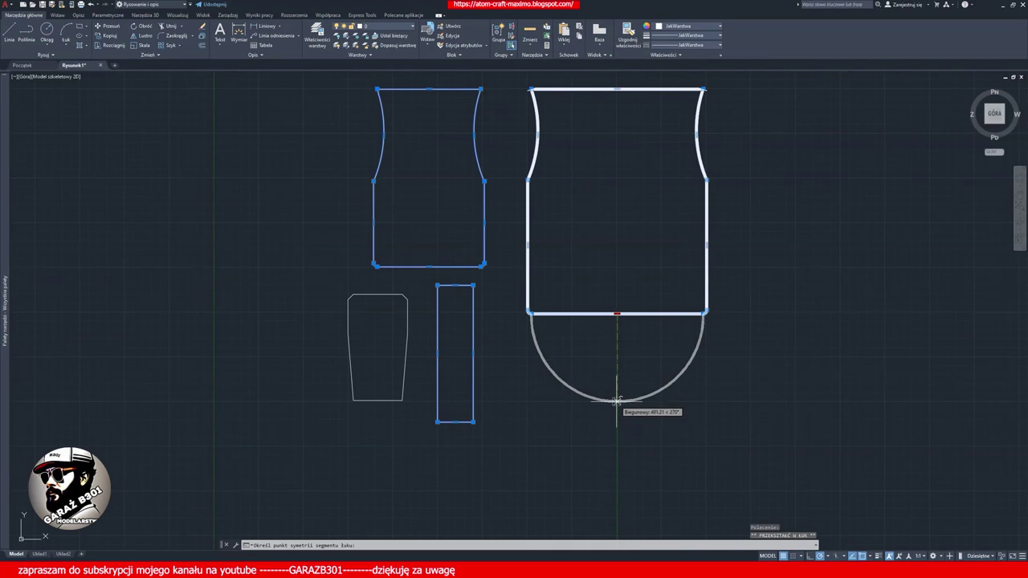
{"action": "left_click", "coordinate": [616, 359]}
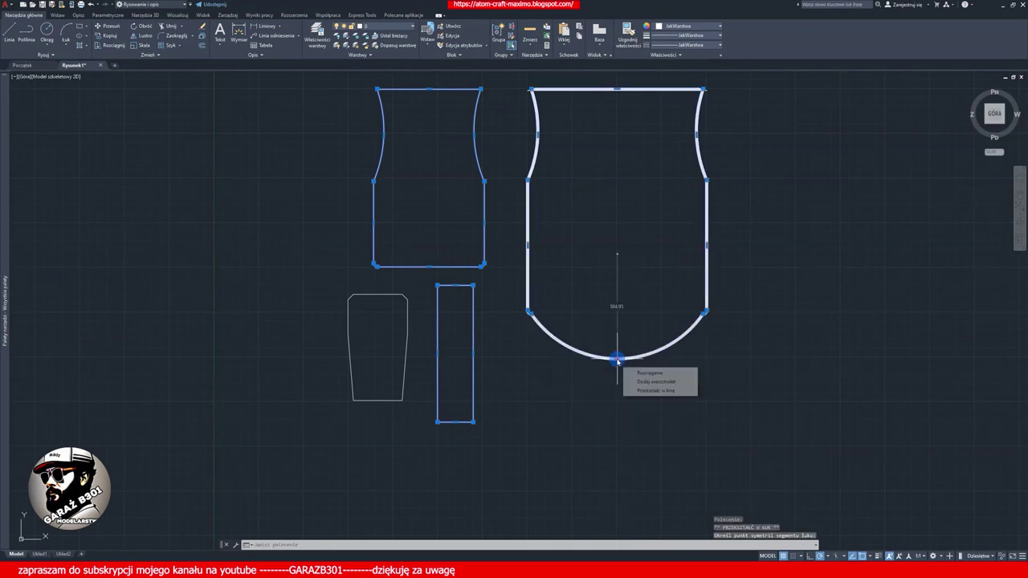
Step: Move the thick shape's lower-left corner slightly downward
{"action": "left_click", "coordinate": [704, 313]}
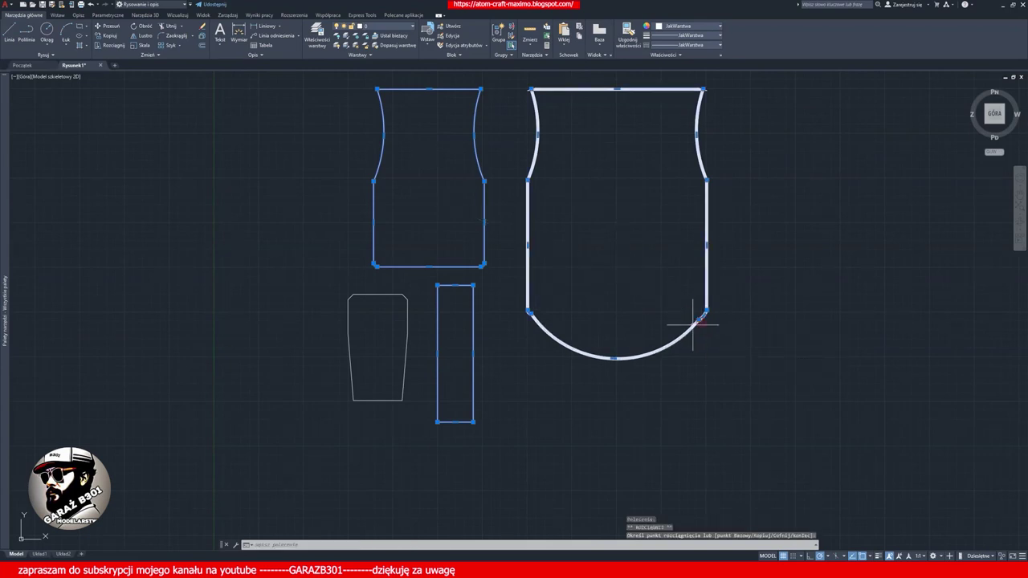
{"action": "left_click", "coordinate": [703, 313]}
{"action": "left_click", "coordinate": [528, 313]}
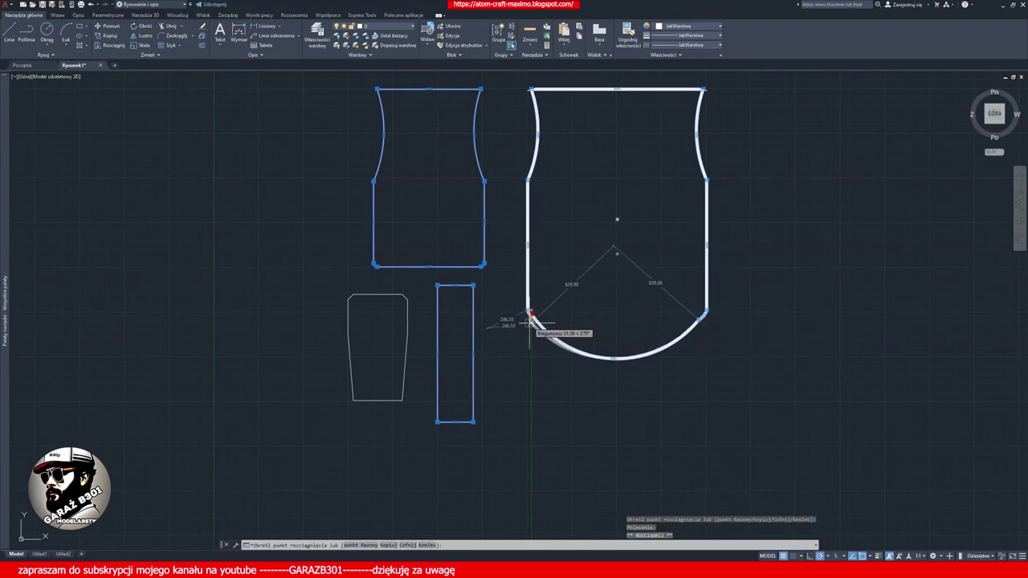
{"action": "left_click", "coordinate": [528, 331]}
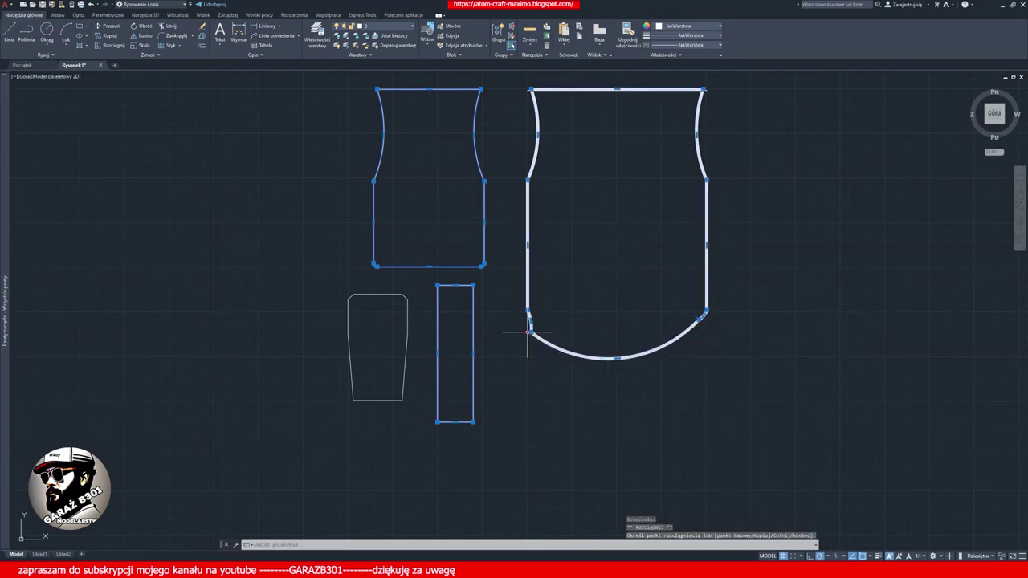
{"action": "key", "text": "ctrl+z"}
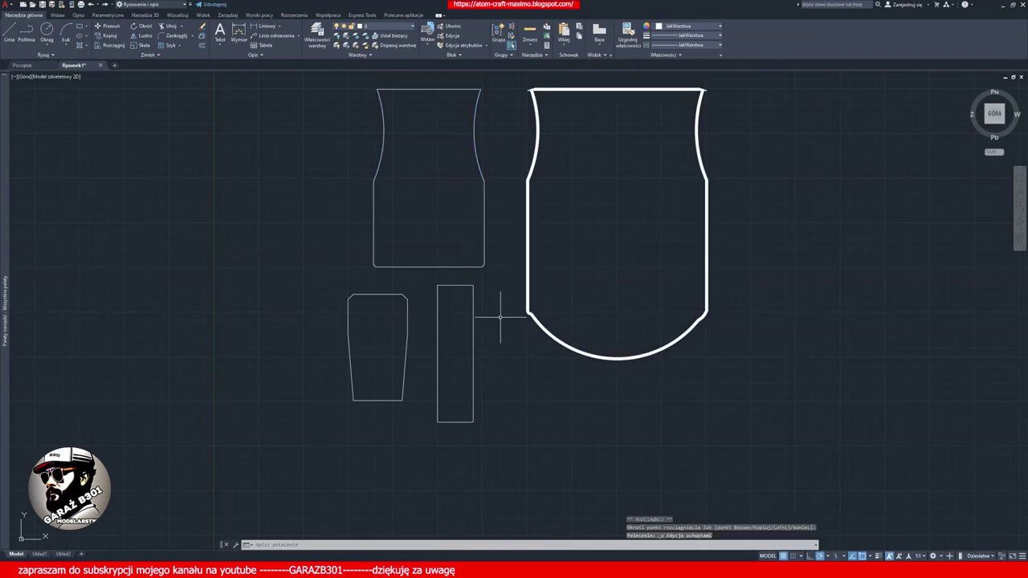